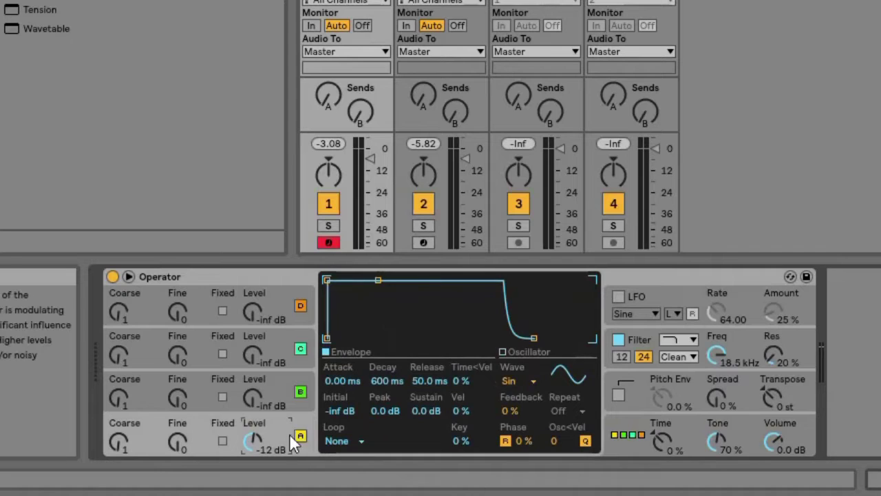
Set oscillator A's waveform to Saw D and lower Operator's overall volume to -3.7 dB.
left_click(520, 381)
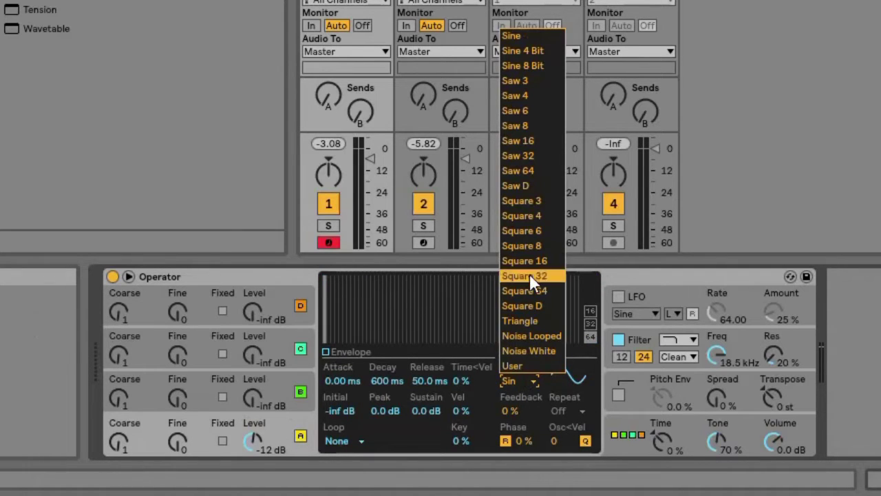
left_click(527, 186)
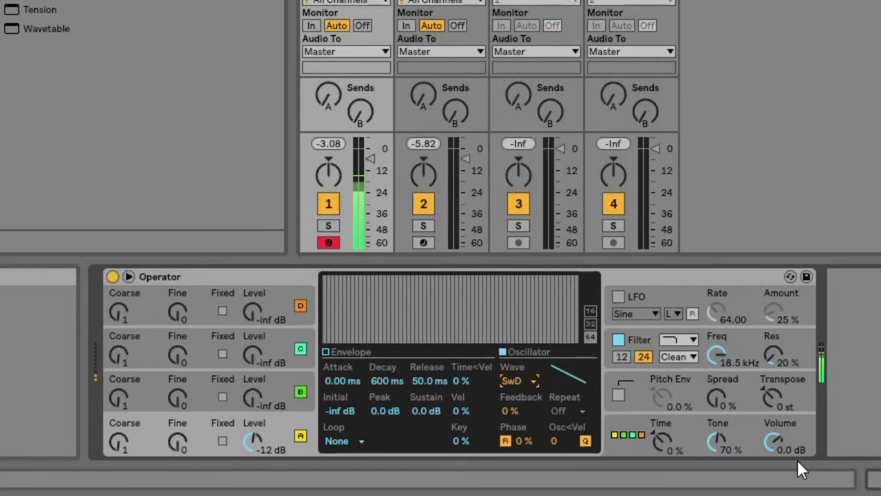
left_click(775, 442)
left_click_drag(775, 442, 775, 454)
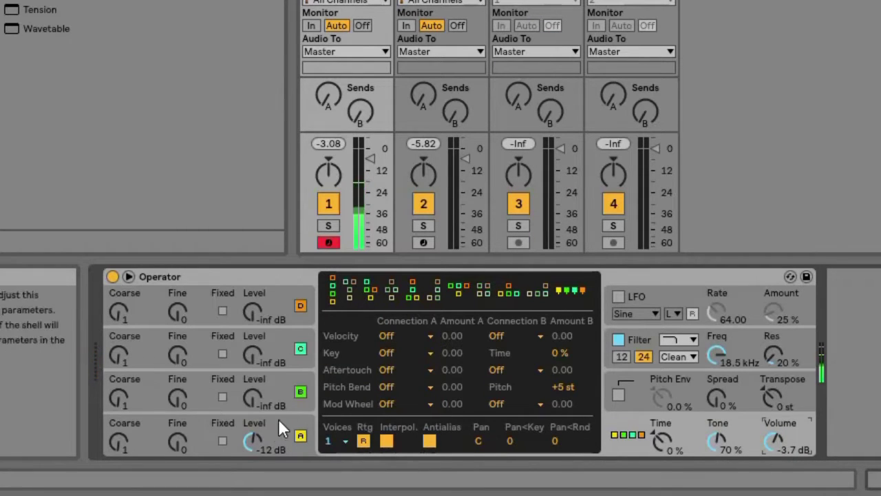
Shape oscillator A's envelope with decay 26.2 ms, release 749 ms and peak -19 dB, and set its level to -9.7 dB.
left_click(281, 442)
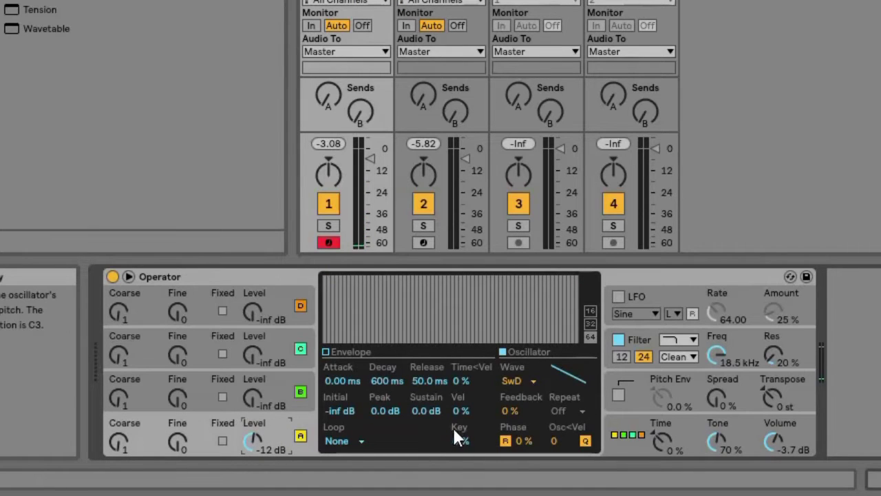
left_click(325, 351)
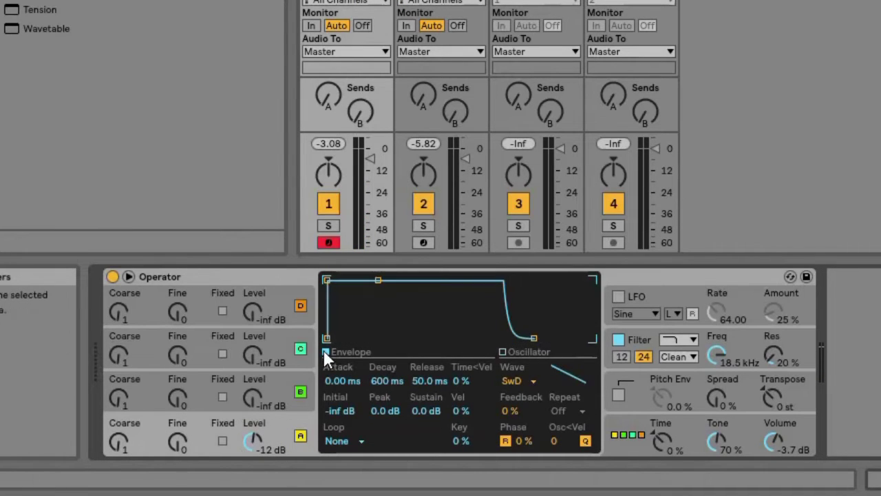
left_click_drag(382, 380, 381, 376)
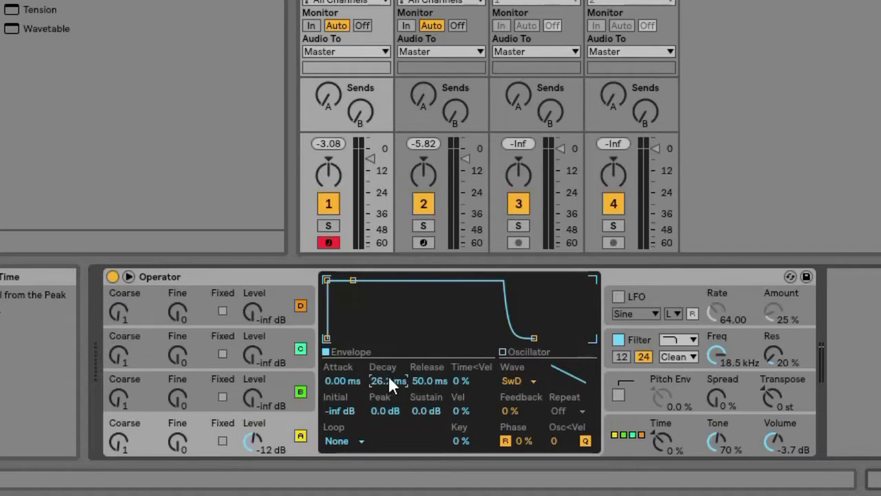
left_click_drag(421, 377, 421, 376)
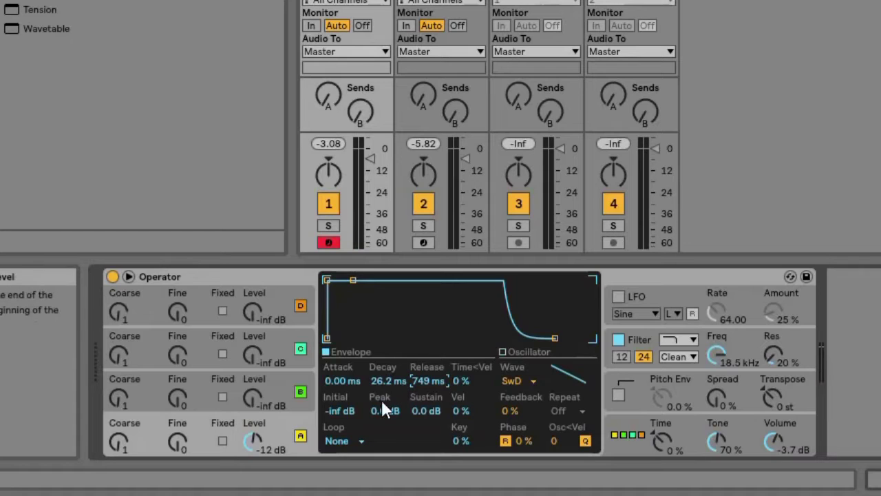
left_click_drag(386, 407, 386, 407)
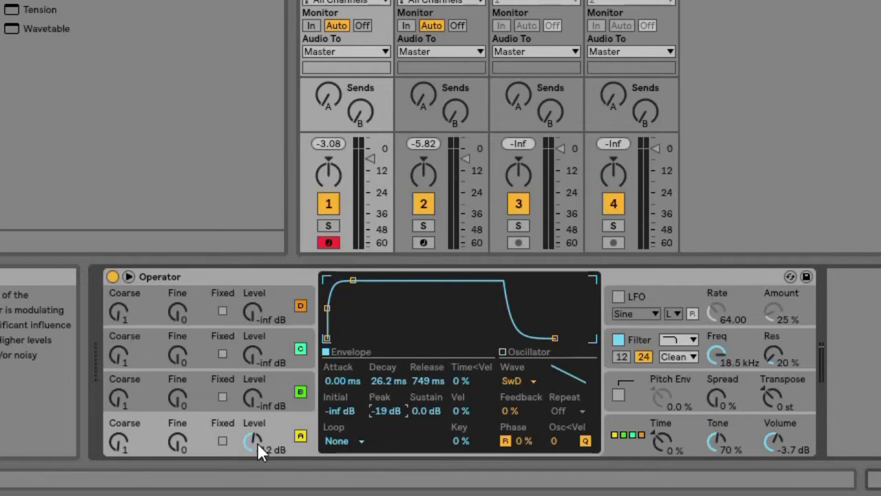
left_click_drag(257, 443, 269, 433)
Set oscillator B's waveform to Saw D and copy the envelope from oscillator A onto it.
left_click(275, 391)
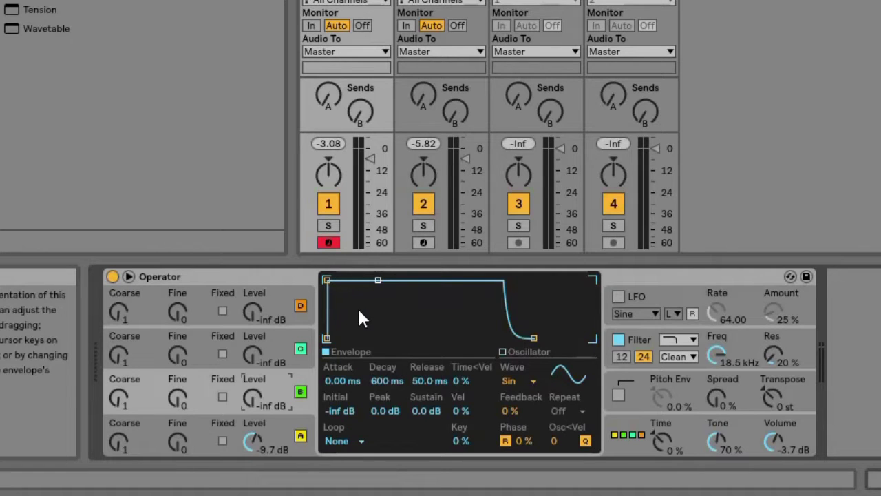
left_click(532, 381)
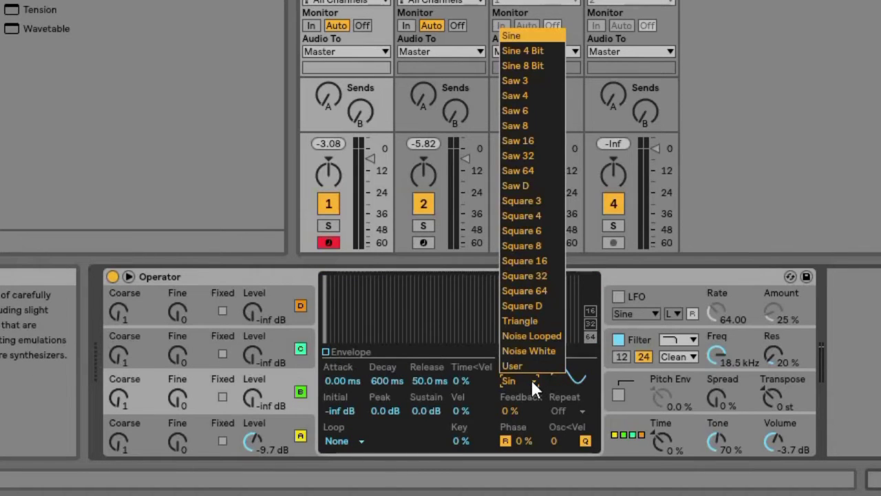
left_click(523, 186)
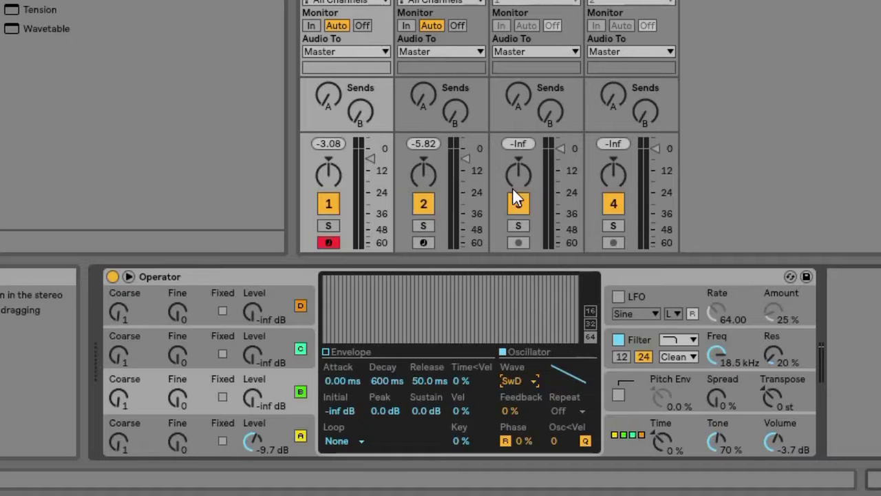
left_click(326, 351)
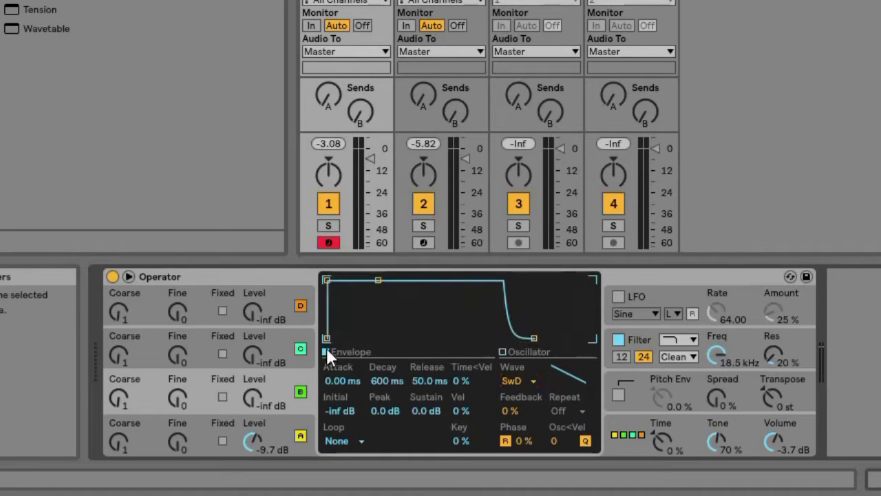
right_click(370, 315)
left_click(467, 194)
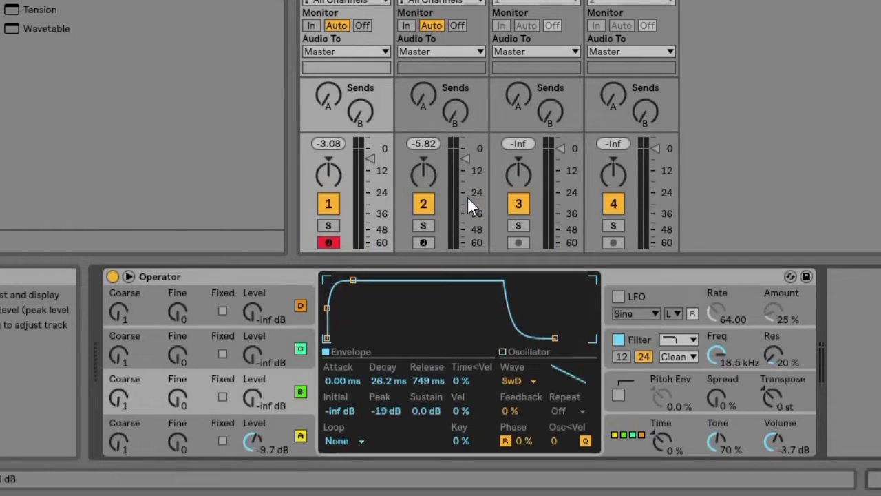
Turn off oscillator A and set oscillator B to level -16 dB, coarse 0.5 and fine 998.
left_click(299, 435)
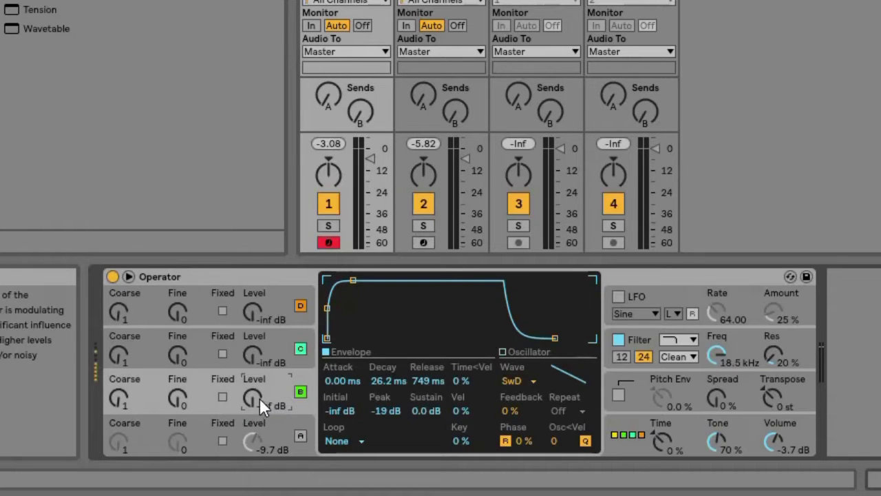
left_click_drag(260, 398, 257, 395)
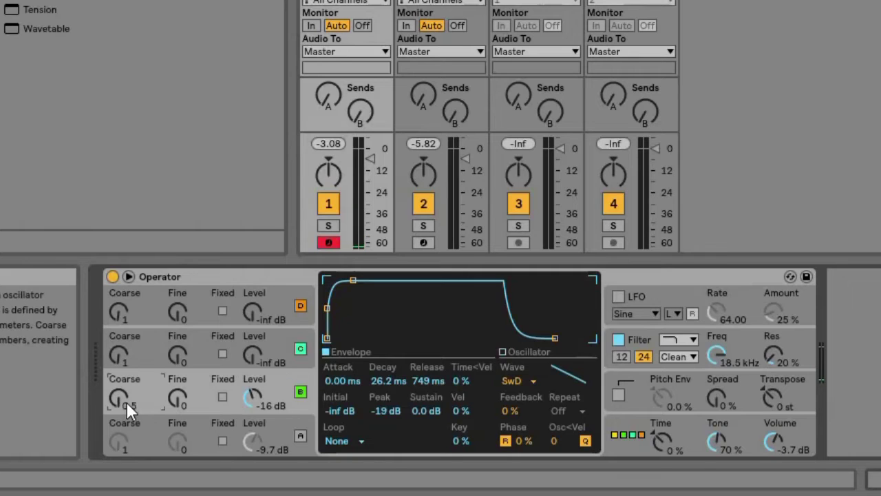
scroll(126, 401, "down", 1)
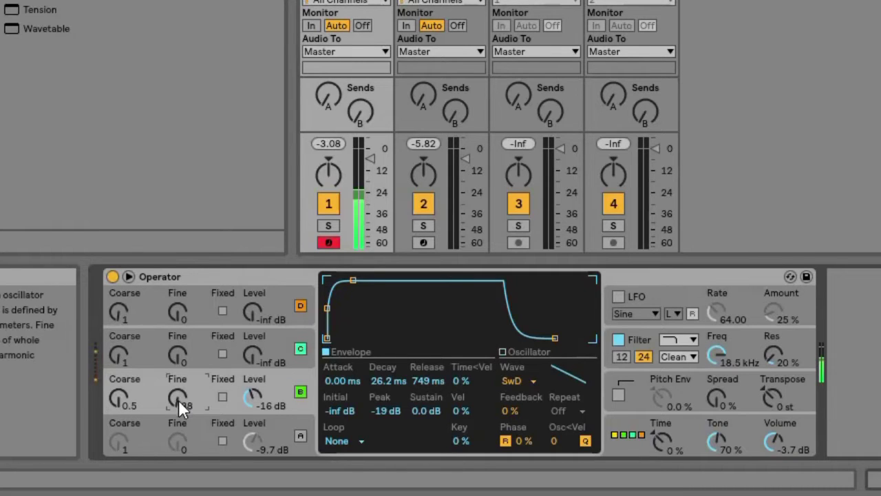
scroll(178, 399, "up", 3)
scroll(178, 397, "up", 3)
scroll(179, 397, "up", 5)
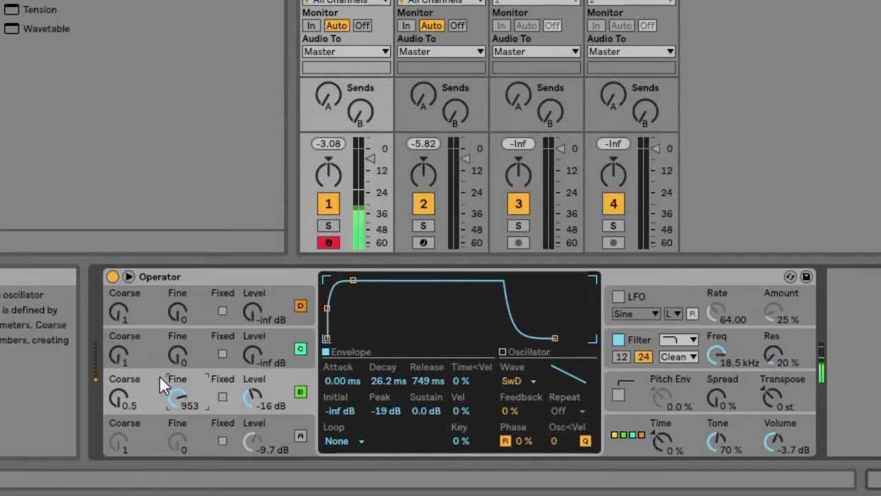
scroll(183, 398, "up", 1)
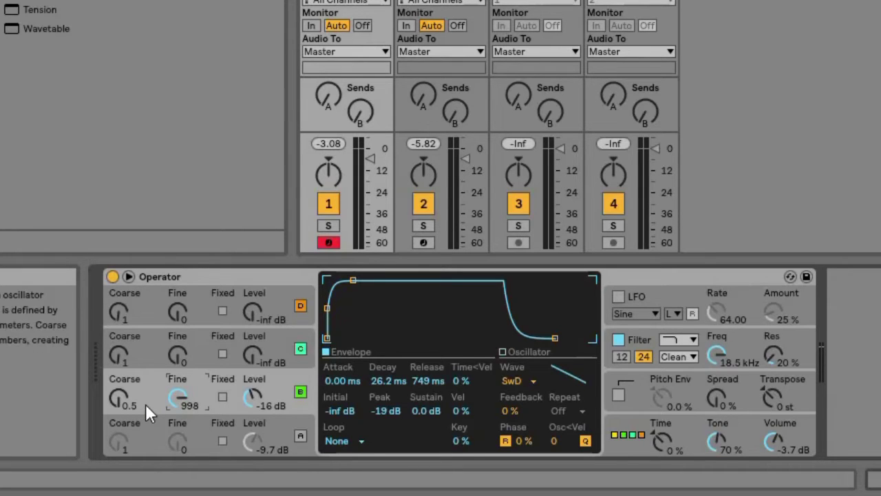
Turn off oscillator B, then give oscillator C a Saw D waveform and the envelope copied from oscillator A.
left_click(303, 389)
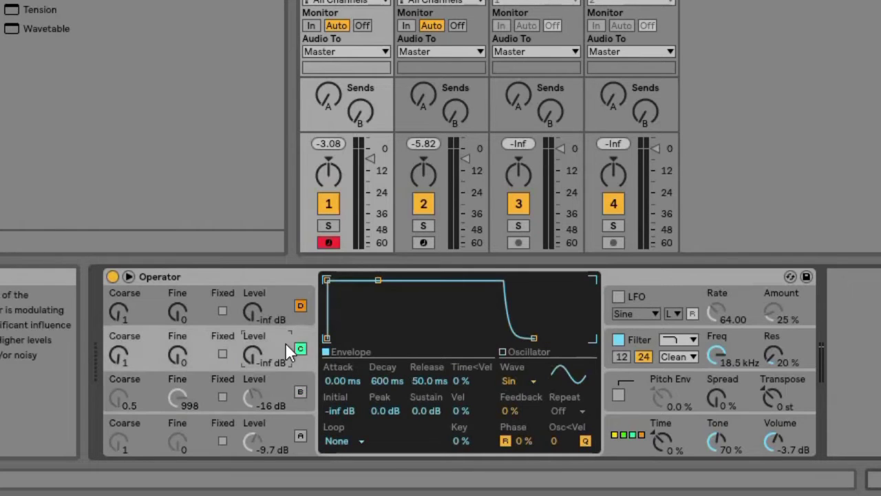
left_click(285, 342)
left_click(513, 378)
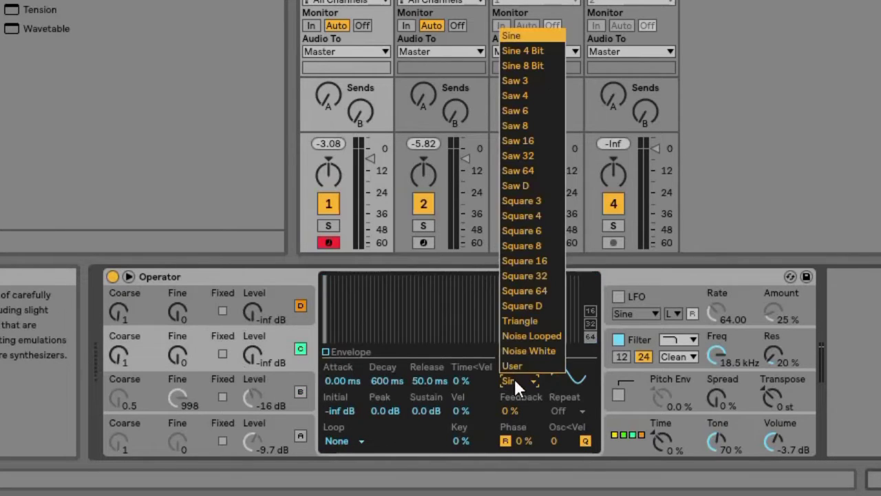
left_click(527, 187)
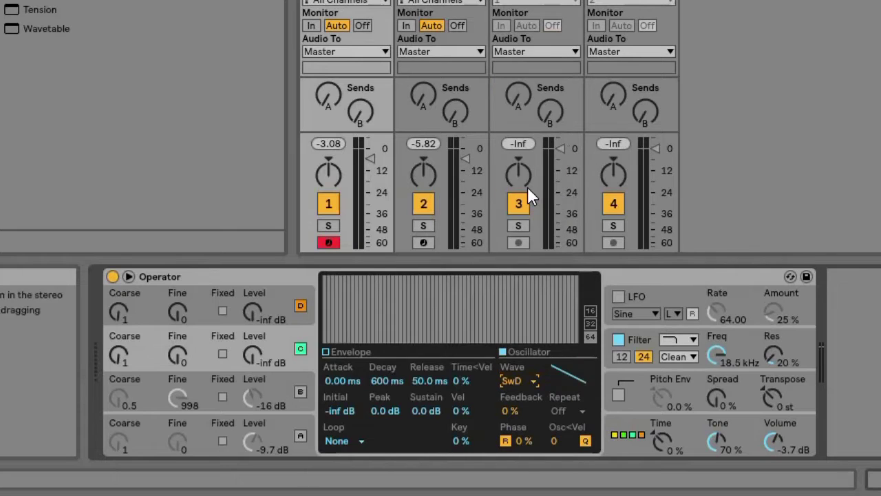
left_click(327, 351)
right_click(374, 316)
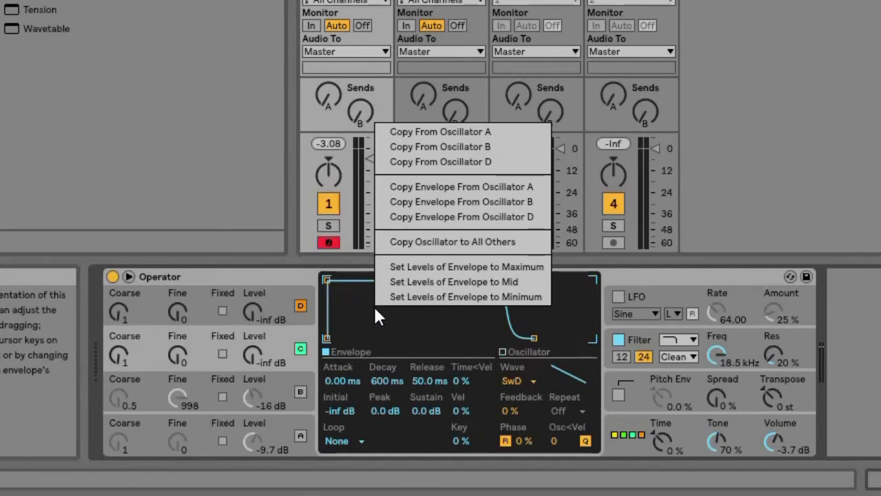
left_click(521, 186)
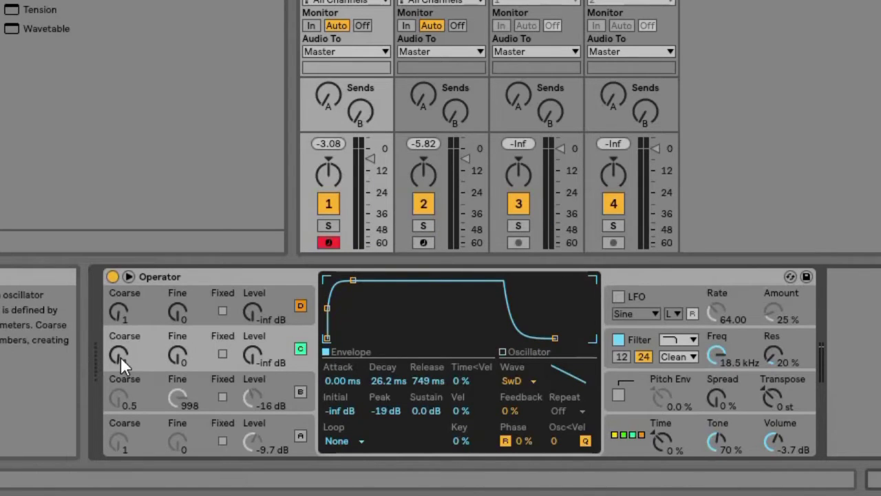
Set oscillator C's coarse tuning to 2 and its level to -25 dB.
left_click_drag(120, 356, 120, 351)
left_click_drag(252, 348, 252, 341)
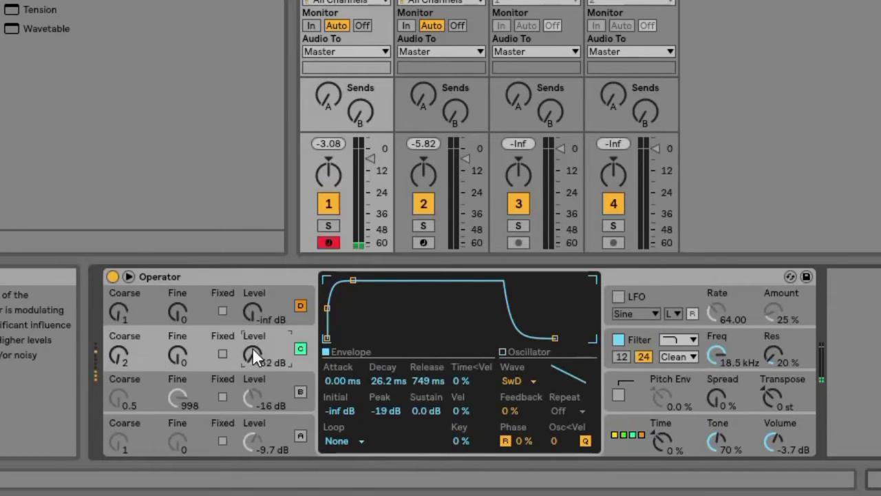
scroll(252, 347, "up", 2)
Turn off oscillator C and set oscillator D's waveform to Noise White.
left_click(286, 301)
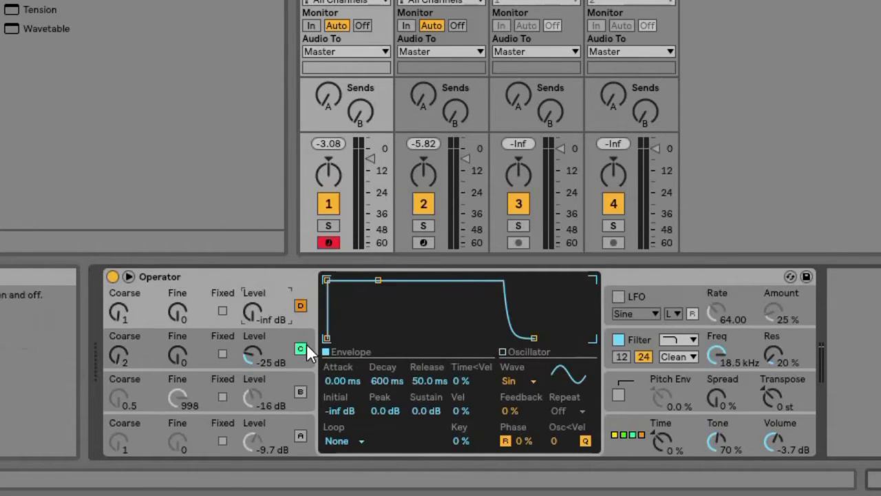
left_click(301, 347)
left_click(288, 300)
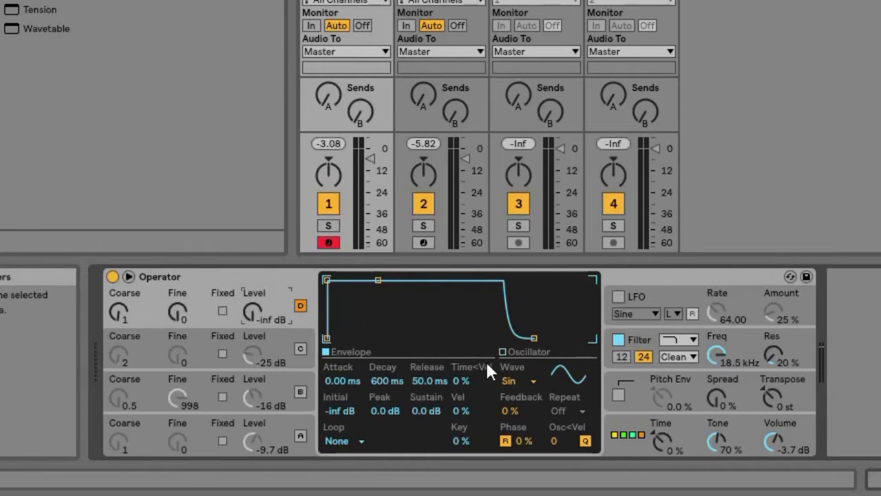
left_click(511, 376)
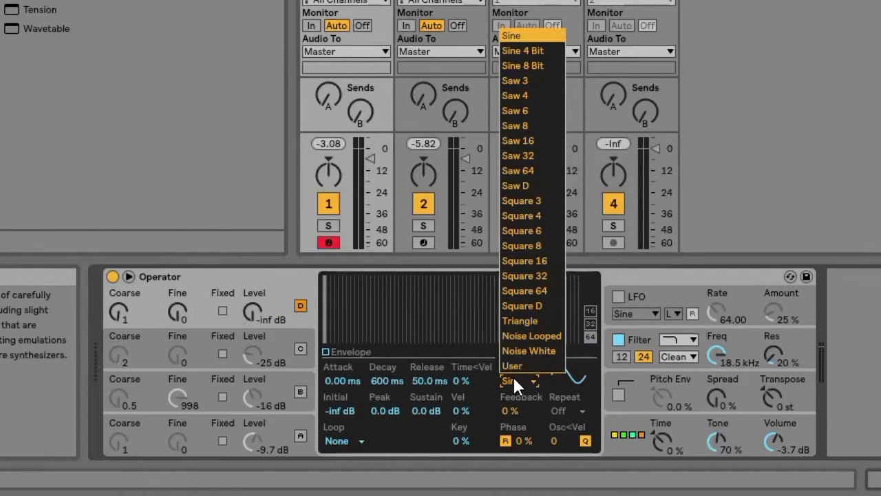
left_click(528, 350)
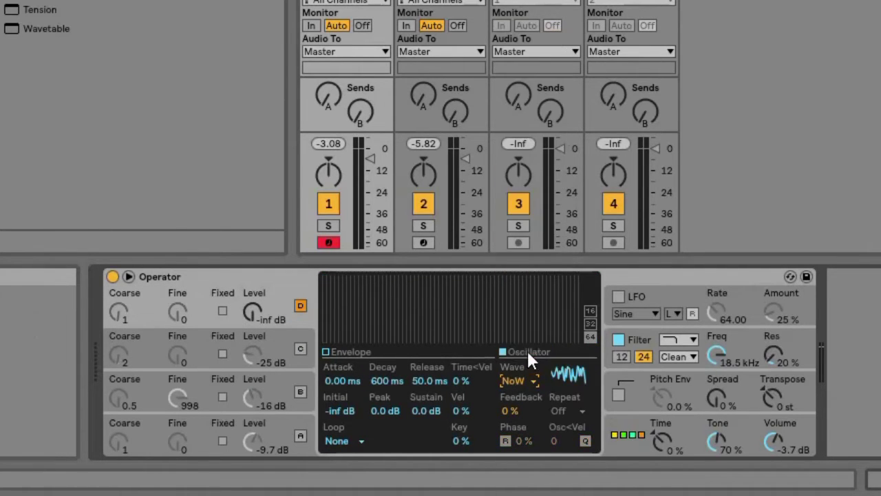
Give oscillator D an envelope with decay 5.58 s, sustain -inf dB and release 749 ms, and set its level to -31 dB.
left_click(326, 351)
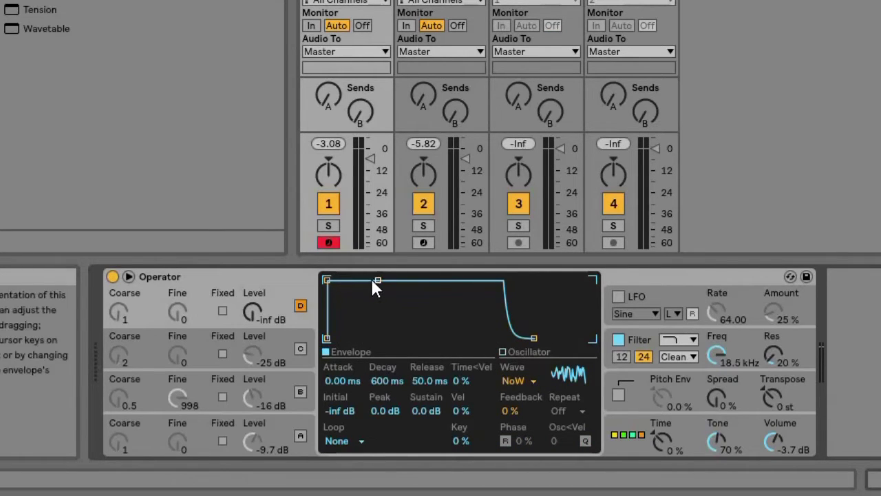
left_click_drag(378, 282, 380, 339)
left_click_drag(254, 309, 253, 296)
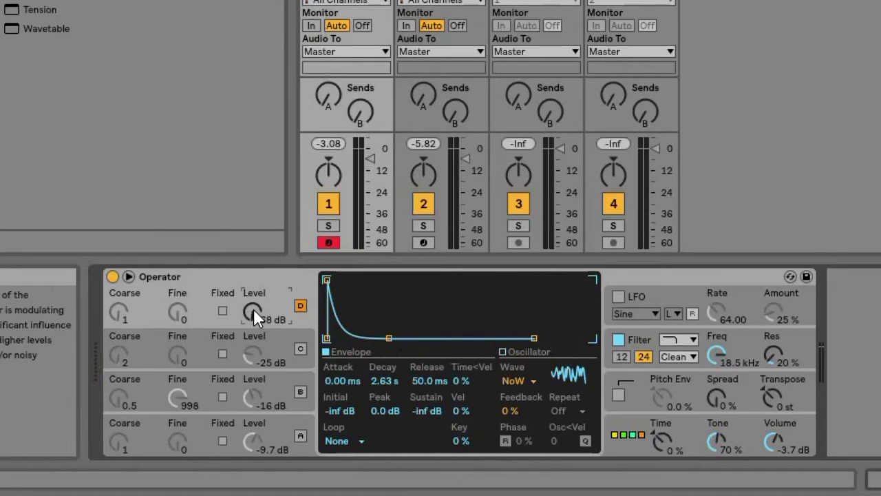
scroll(254, 309, "down", 1)
scroll(253, 309, "down", 18)
left_click_drag(395, 337, 397, 337)
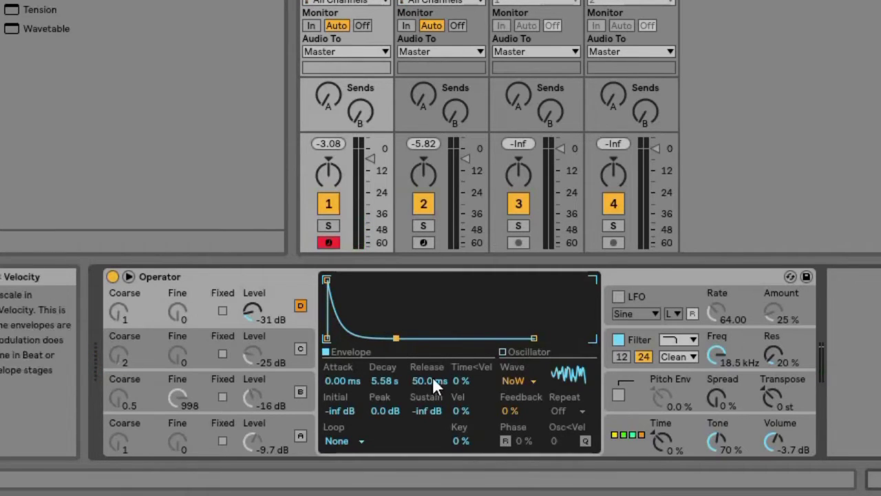
left_click_drag(423, 380, 419, 377)
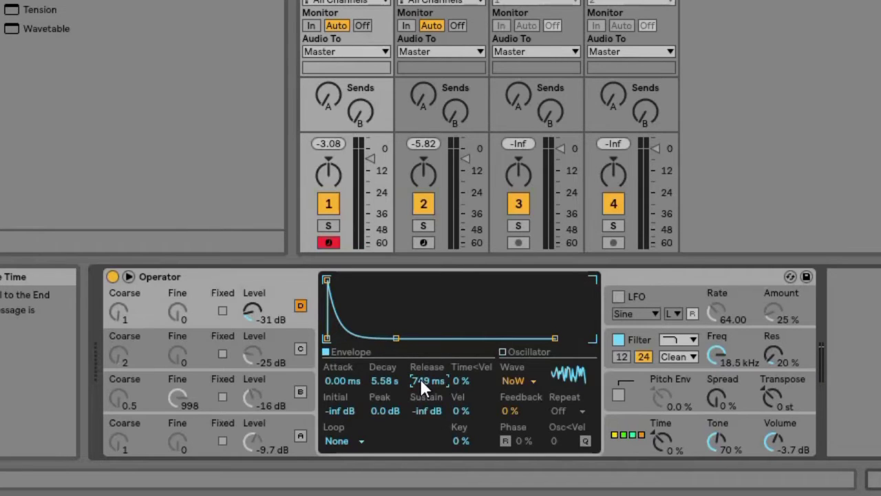
Turn oscillators C, B and A back on so all four oscillators are active.
left_click(300, 349)
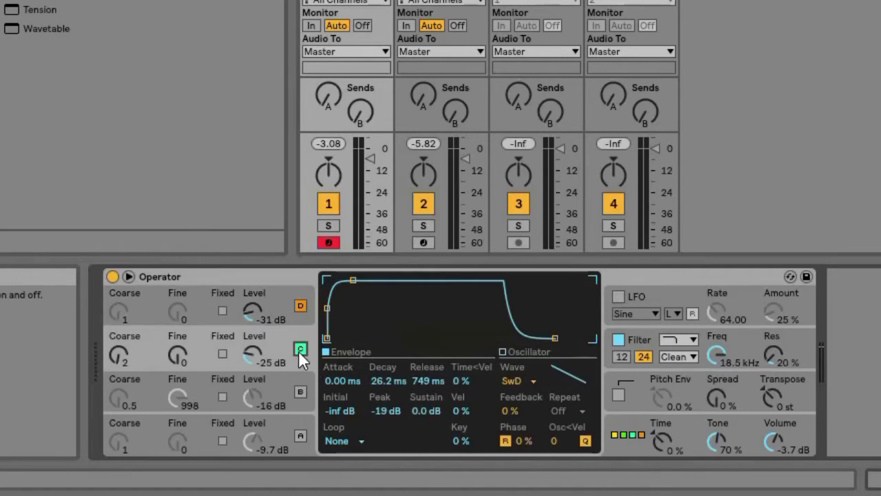
left_click(300, 391)
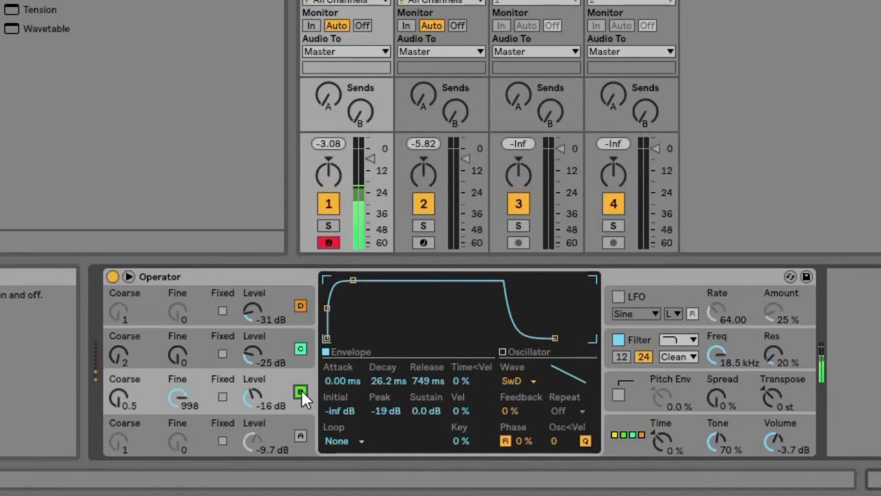
left_click(300, 434)
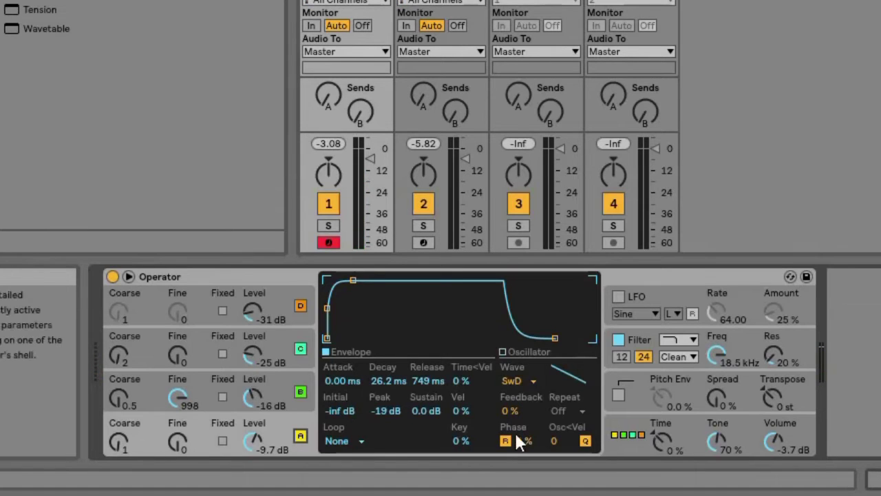
Enable the pitch envelope, set its amount to 100% and its attack to 0.26 ms.
left_click(681, 391)
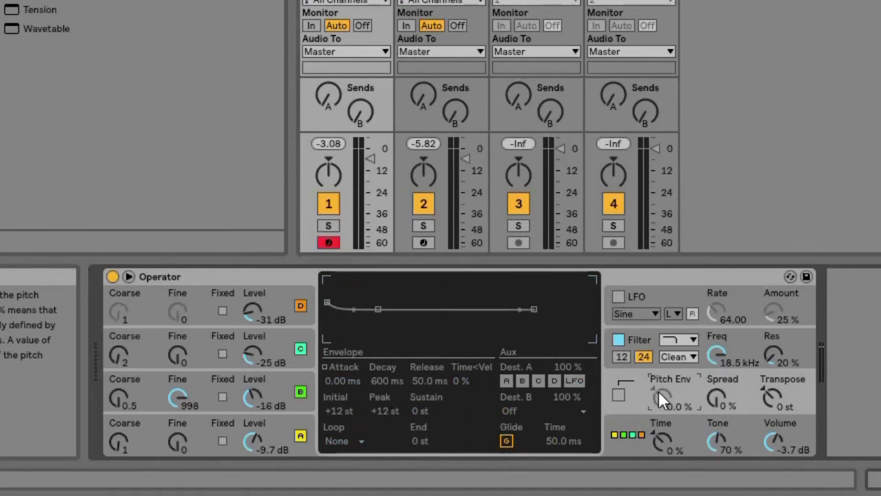
left_click(619, 394)
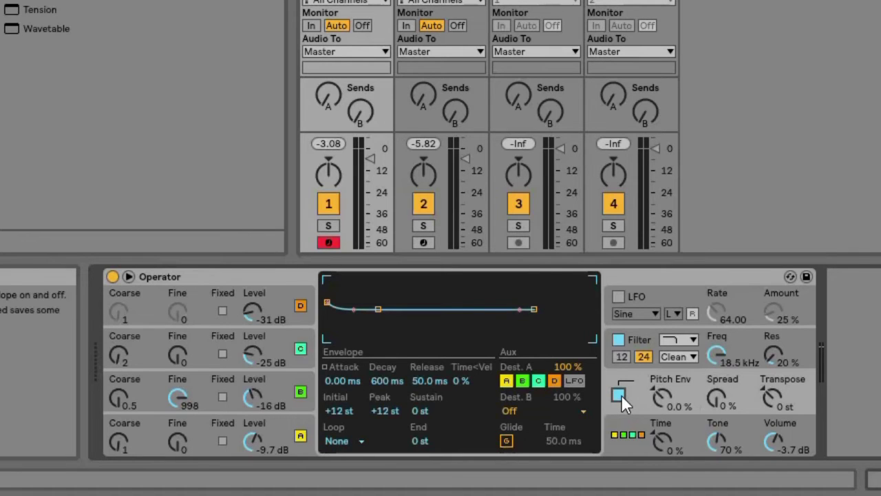
left_click(666, 397)
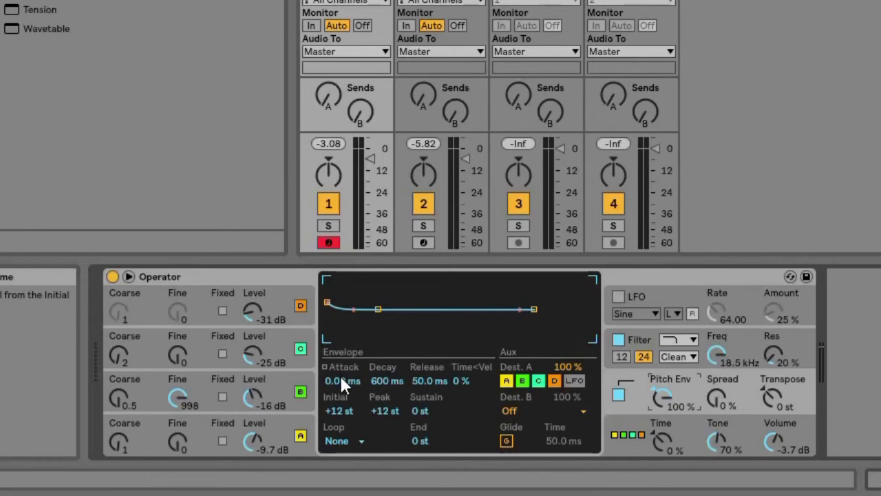
scroll(341, 380, "up", 5)
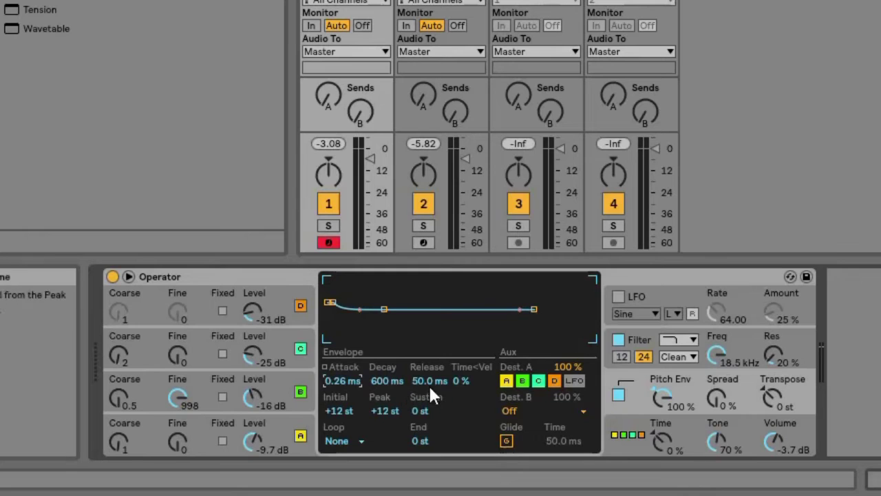
Lower the filter frequency to 188 Hz and set the filter's envelope amount to 100%.
left_click(753, 337)
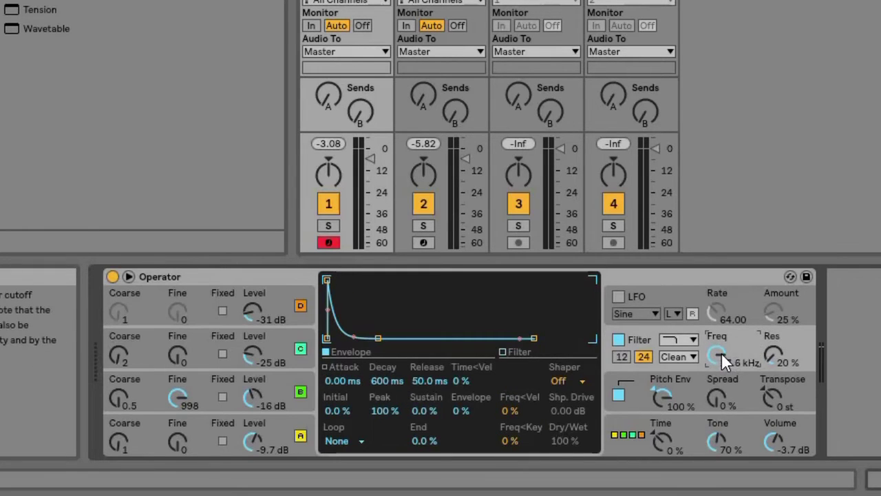
scroll(722, 358, "down", 3)
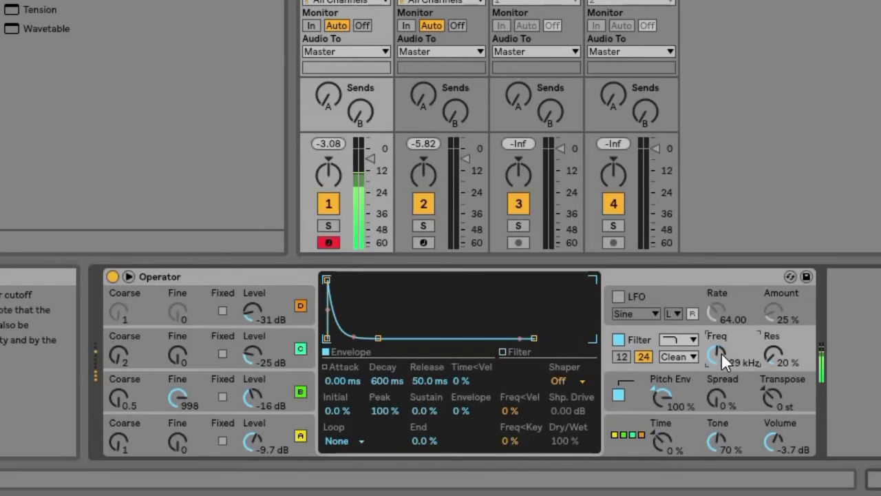
scroll(722, 358, "down", 1)
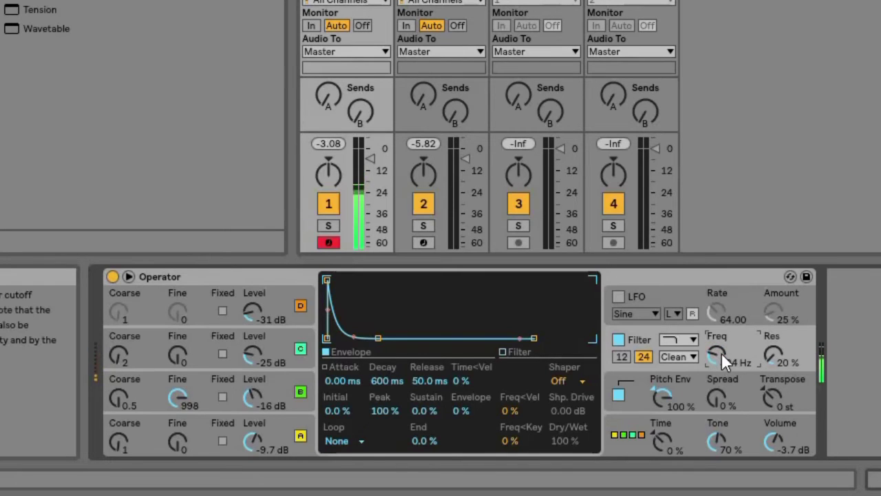
scroll(721, 357, "down", 1)
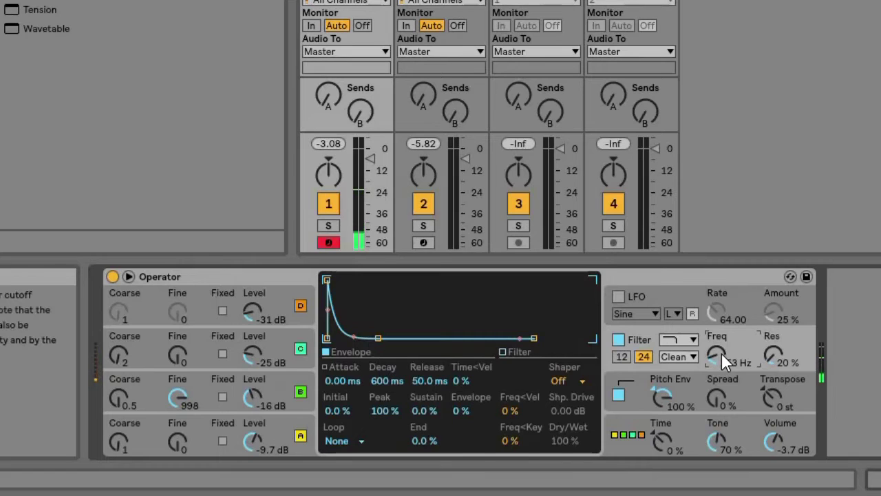
scroll(721, 356, "down", 1)
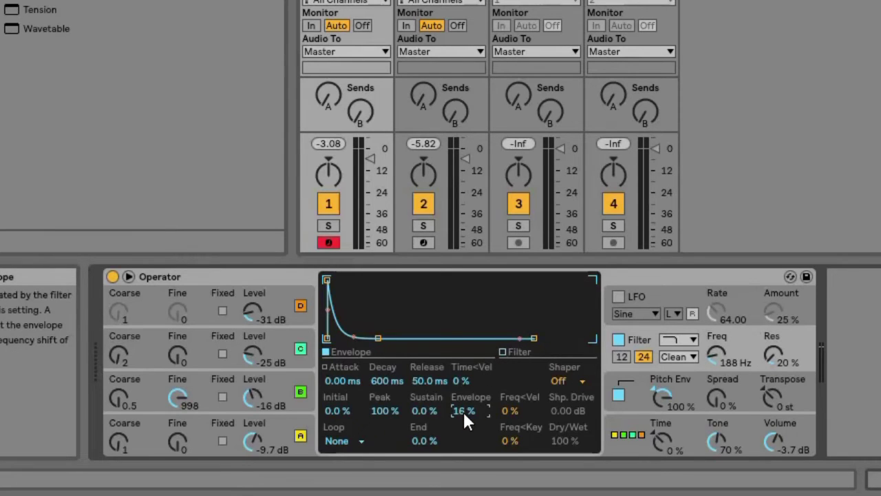
scroll(462, 410, "up", 10)
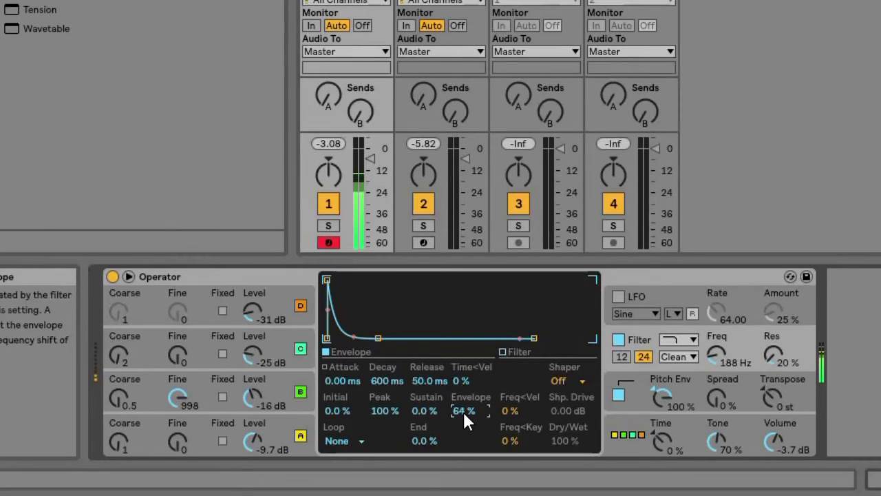
scroll(463, 409, "up", 5)
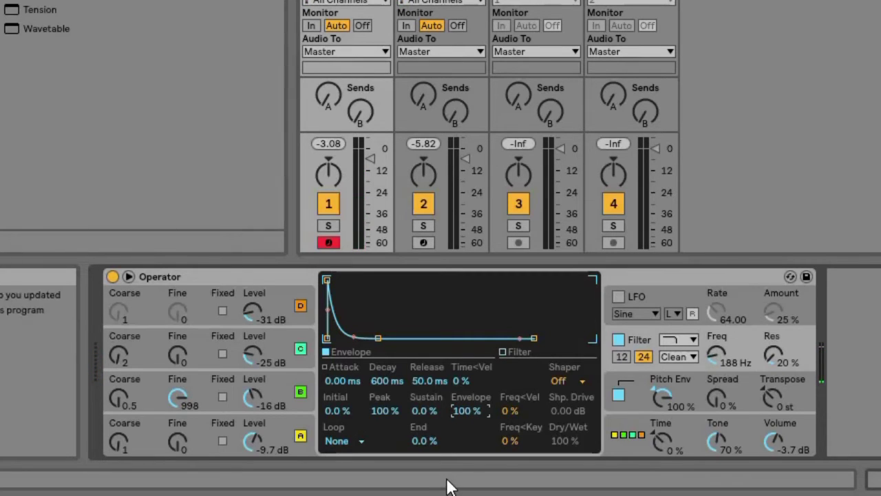
Set the filter envelope's attack slope to 59%.
left_click(329, 308)
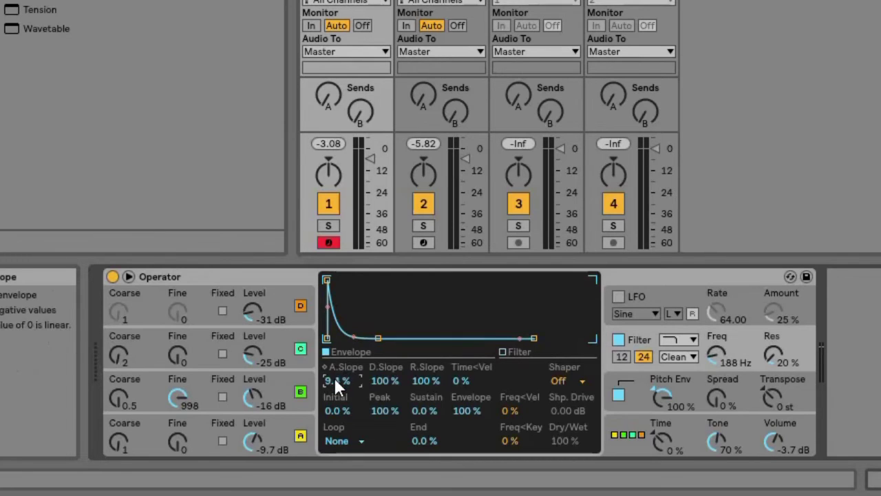
type("45")
key("Return")
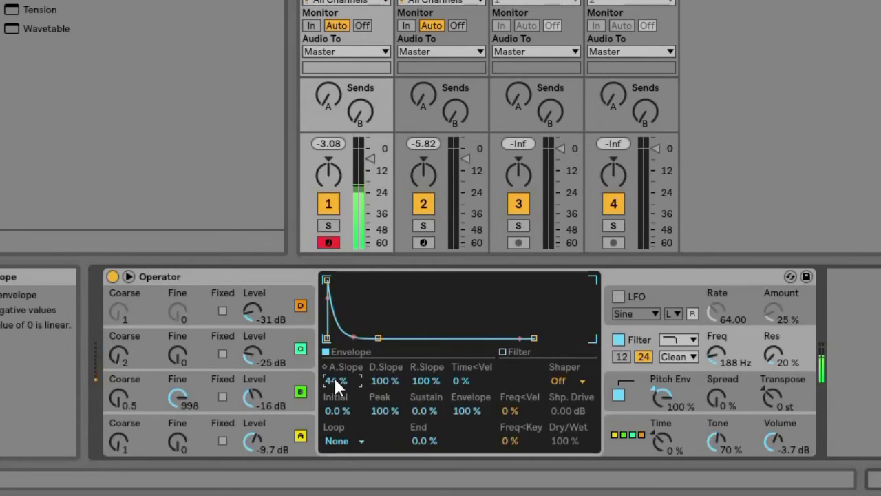
type("55")
key("Return")
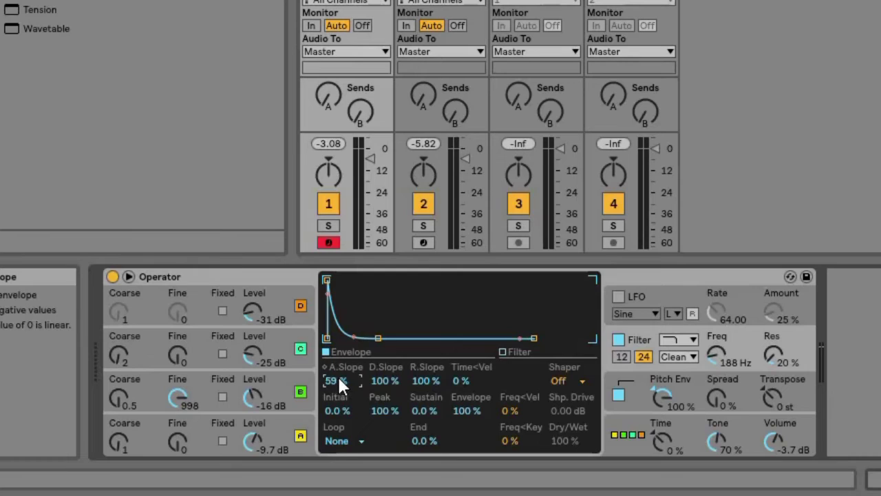
Set the filter envelope's initial level to 19% and its peak level to 68%.
left_click(332, 406)
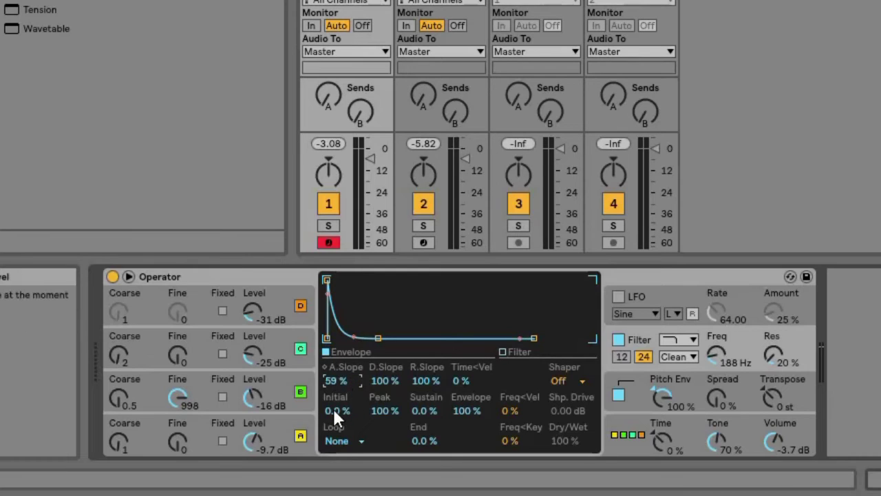
type("9.4")
key("Return")
scroll(333, 408, "up", 10)
scroll(333, 408, "down", 1)
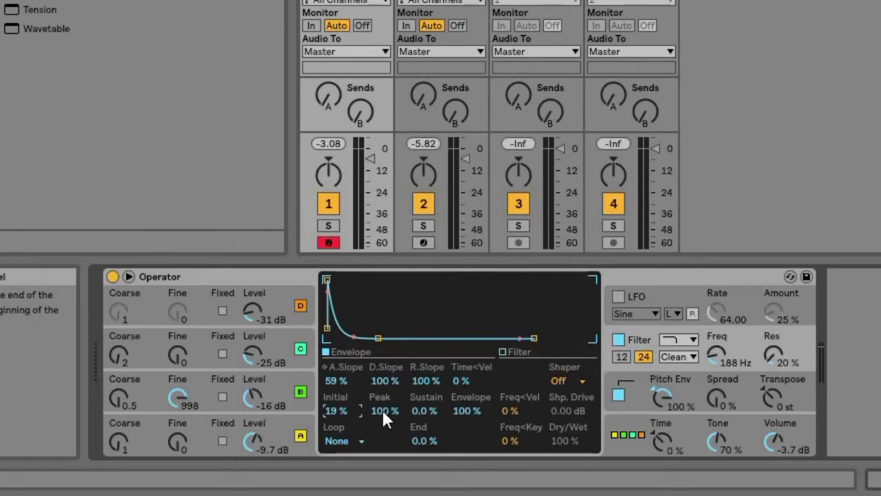
scroll(383, 414, "down", 14)
scroll(383, 414, "down", 11)
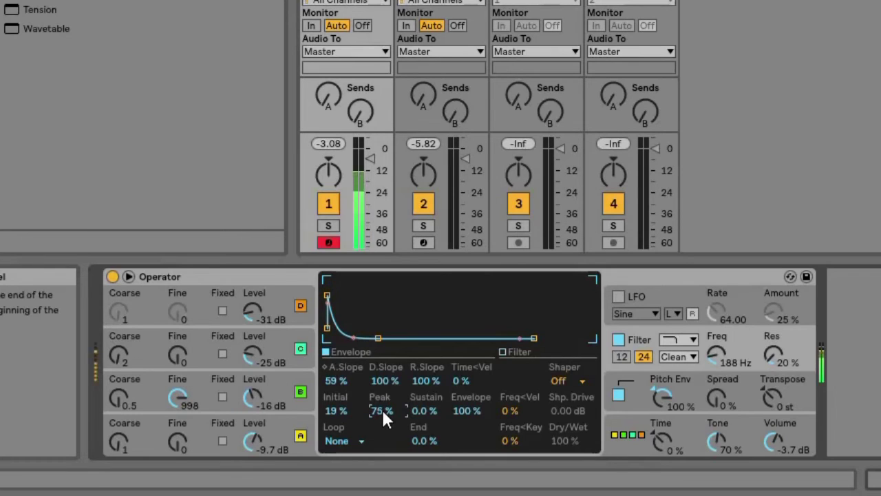
scroll(383, 414, "down", 7)
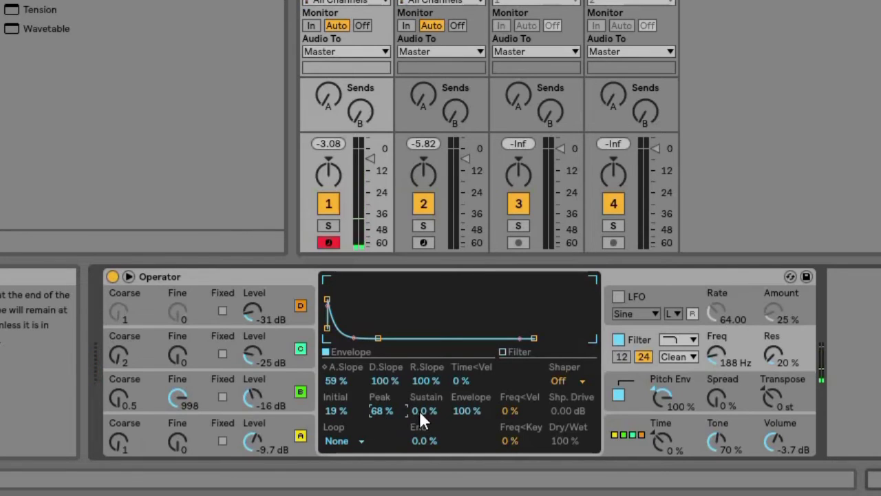
Raise the filter envelope's sustain level to 67%.
scroll(419, 409, "up", 4)
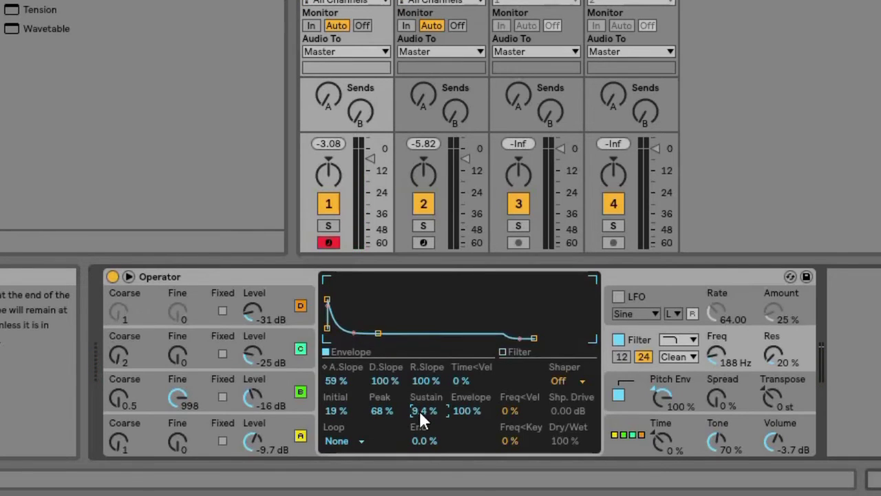
scroll(418, 409, "up", 10)
scroll(418, 409, "up", 8)
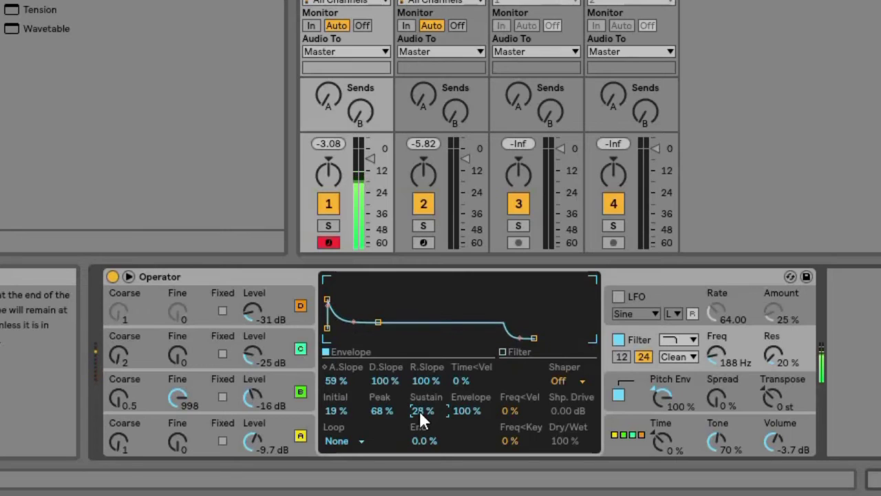
scroll(419, 410, "up", 7)
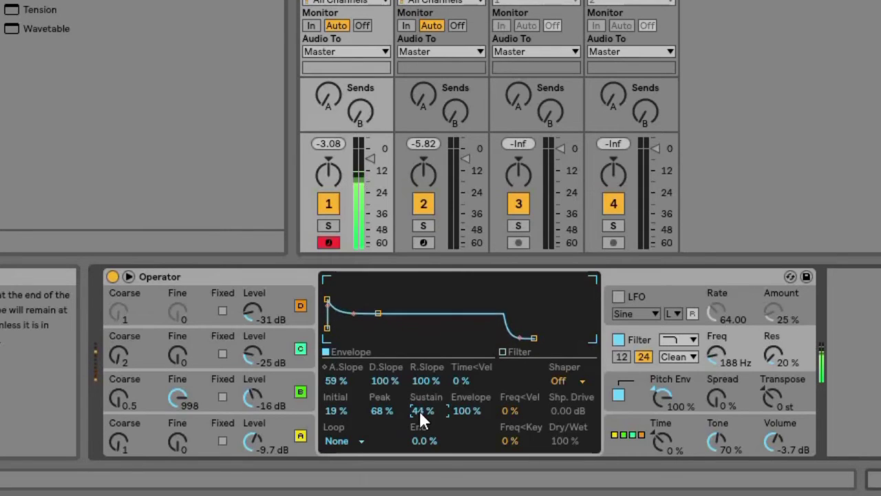
scroll(419, 409, "up", 3)
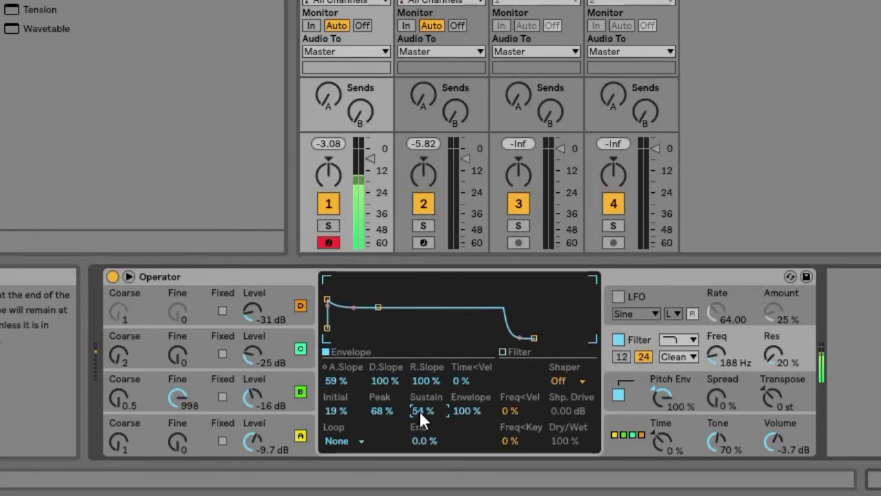
scroll(419, 410, "up", 4)
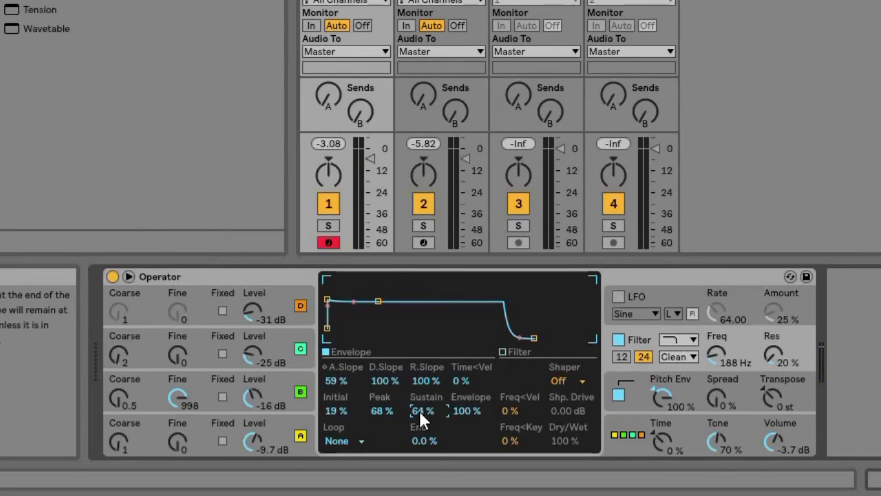
scroll(419, 411, "up", 1)
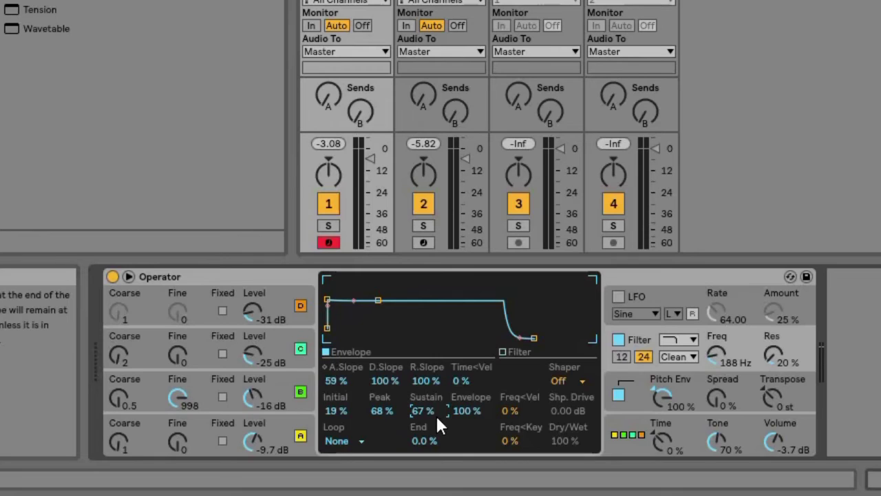
Raise the filter envelope's end level to 67%.
scroll(424, 442, "up", 10)
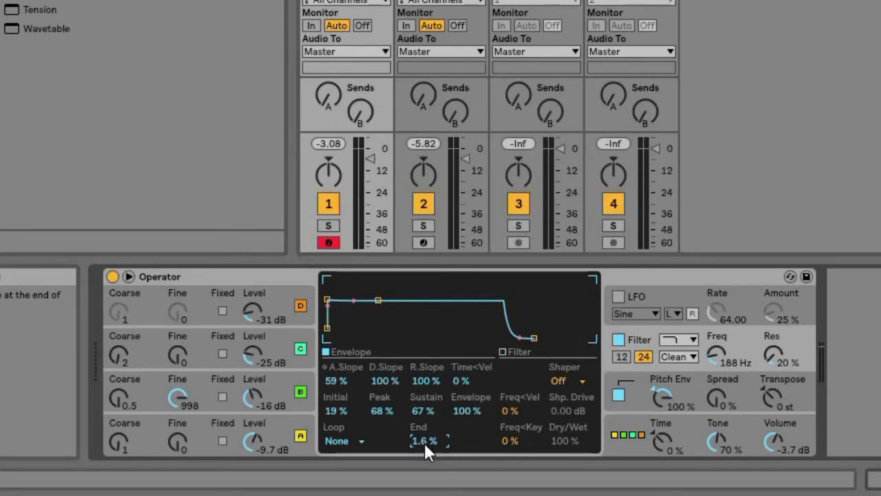
scroll(424, 441, "up", 12)
scroll(424, 442, "down", 1)
Return the filter envelope to its time values and set the attack to 105 ms.
left_click(327, 323)
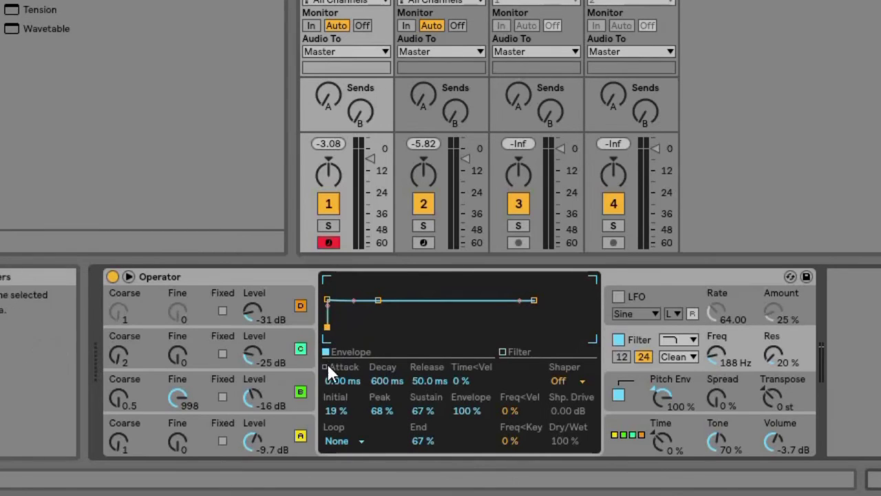
scroll(339, 380, "up", 5)
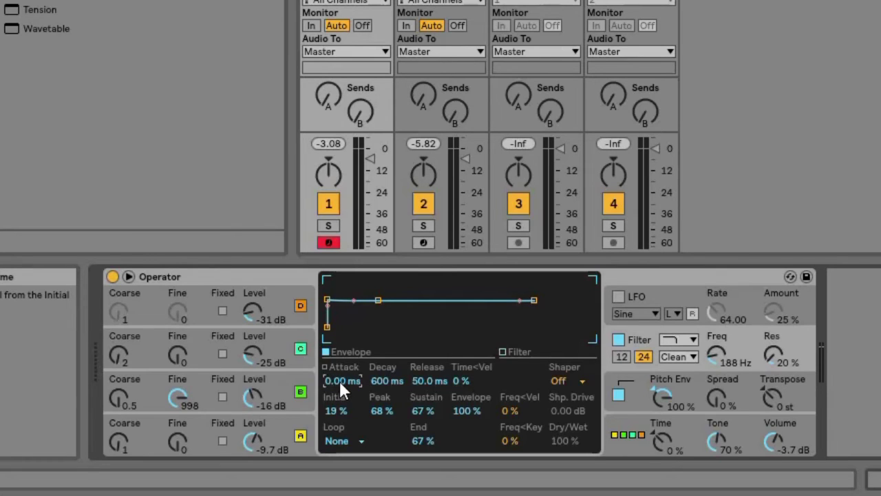
scroll(339, 381, "up", 10)
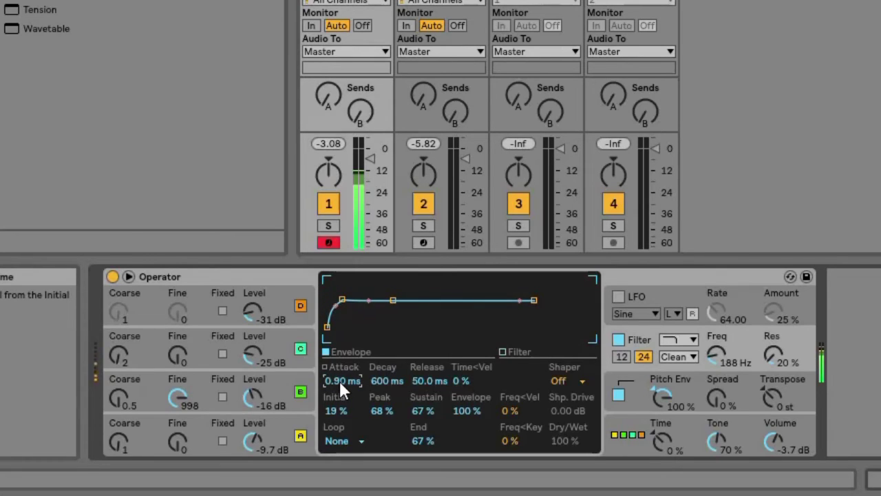
scroll(340, 380, "up", 10)
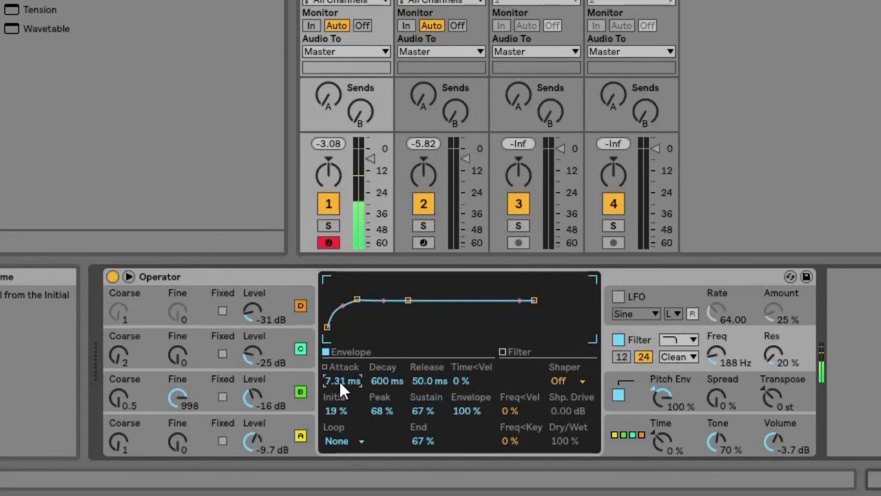
scroll(339, 381, "up", 8)
scroll(340, 381, "up", 4)
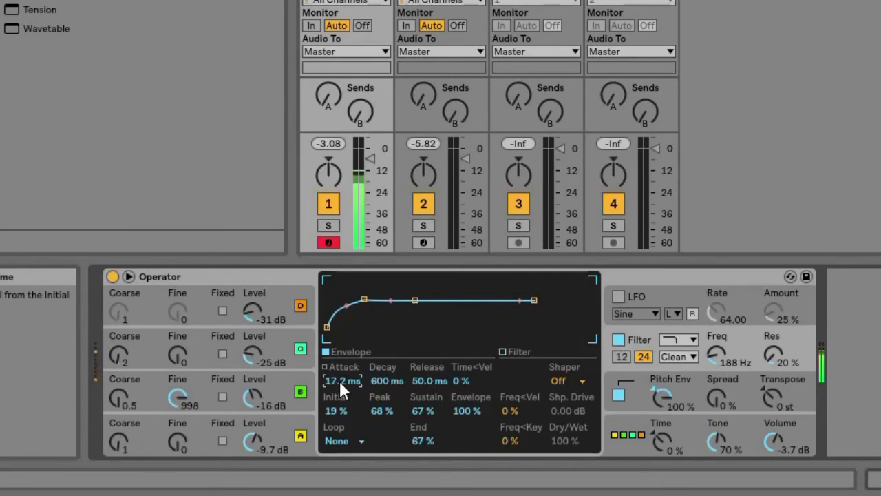
scroll(339, 380, "up", 5)
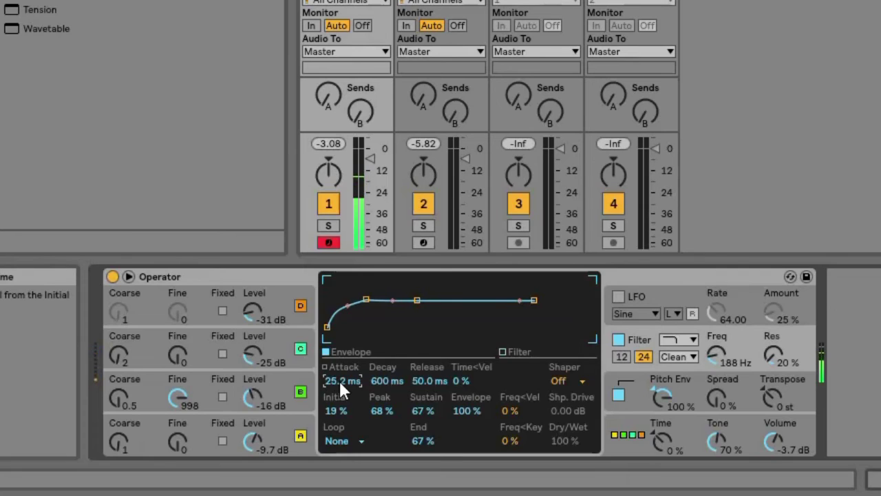
scroll(339, 378, "up", 15)
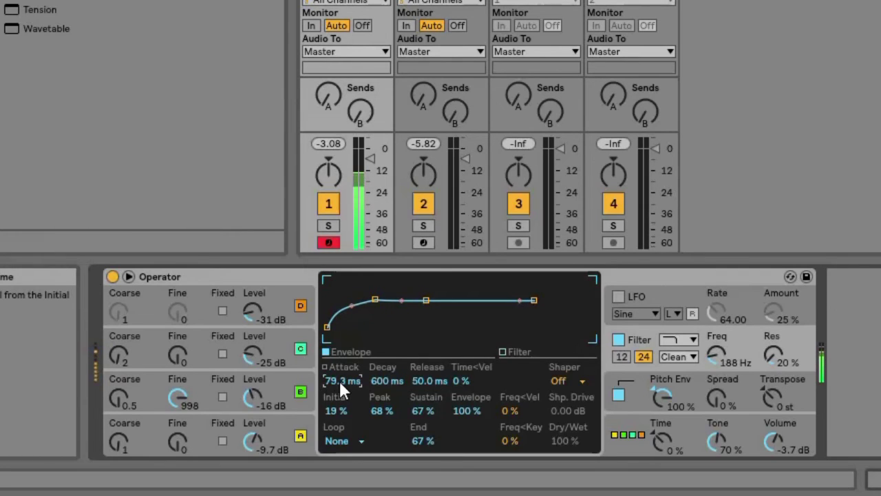
scroll(338, 379, "up", 3)
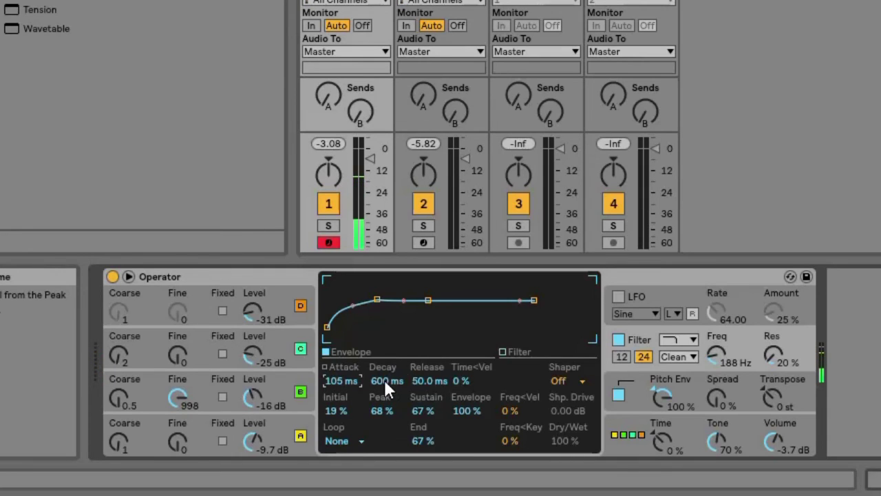
Set the filter envelope's decay to 447 ms and lengthen its release.
scroll(384, 380, "down", 8)
scroll(384, 379, "up", 3)
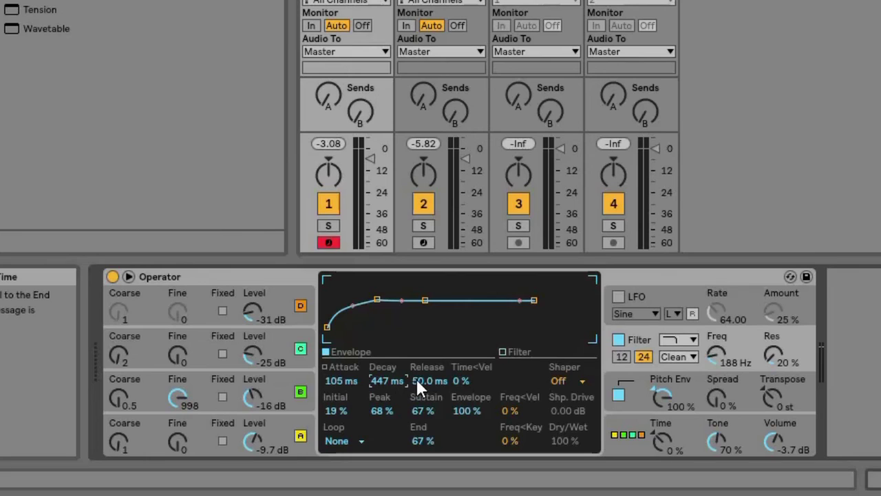
scroll(416, 379, "up", 8)
scroll(416, 378, "up", 8)
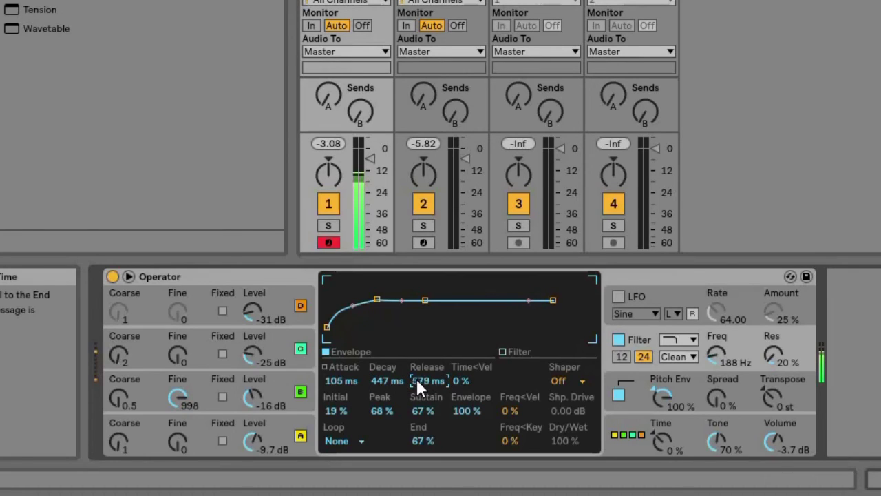
Lengthen the filter envelope's release to 1.62 s.
scroll(416, 378, "up", 3)
scroll(416, 379, "up", 3)
scroll(417, 379, "up", 1)
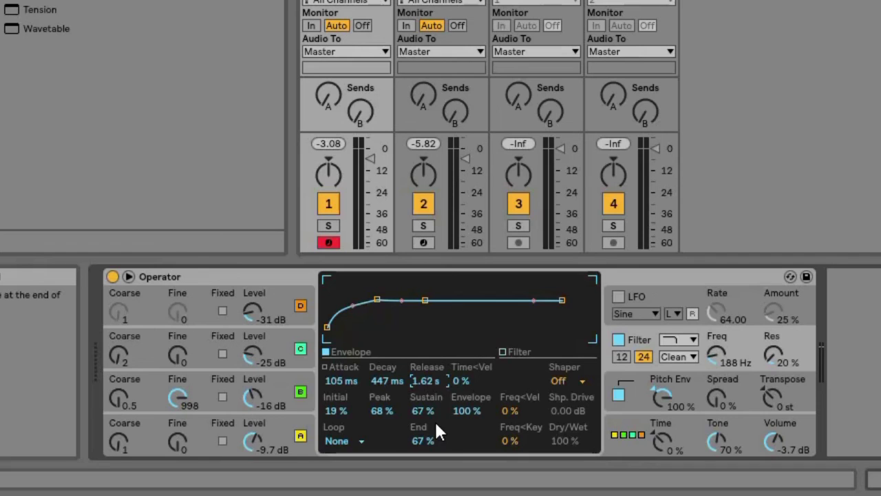
Find the Reverb presets among the audio effects and add the Foyer preset after Operator on track 1.
left_click(2, 68)
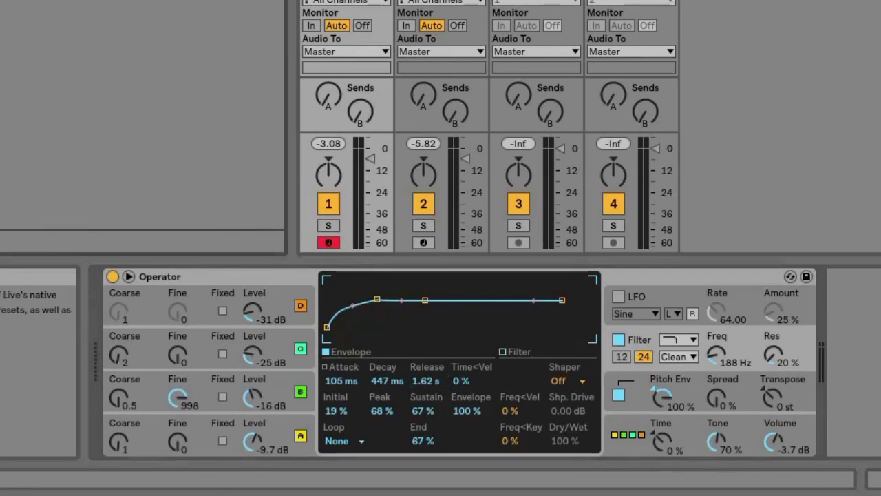
scroll(66, 48, "down", 8)
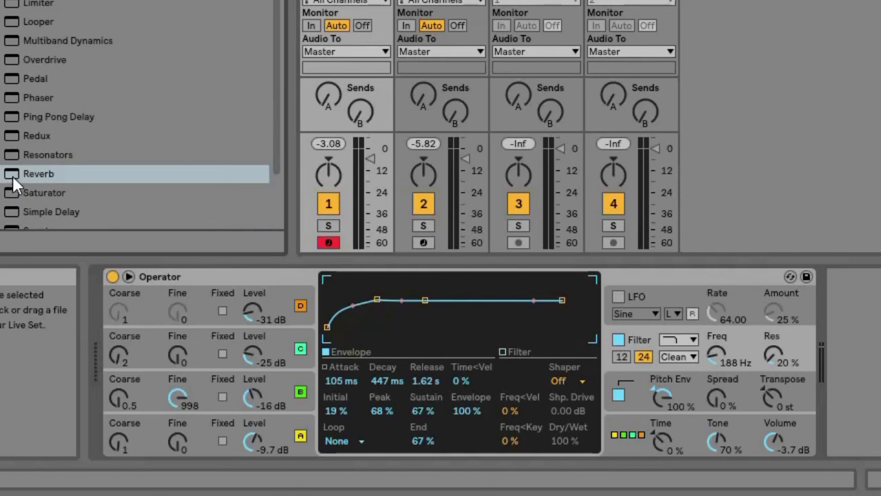
left_click(13, 176)
scroll(46, 158, "down", 5)
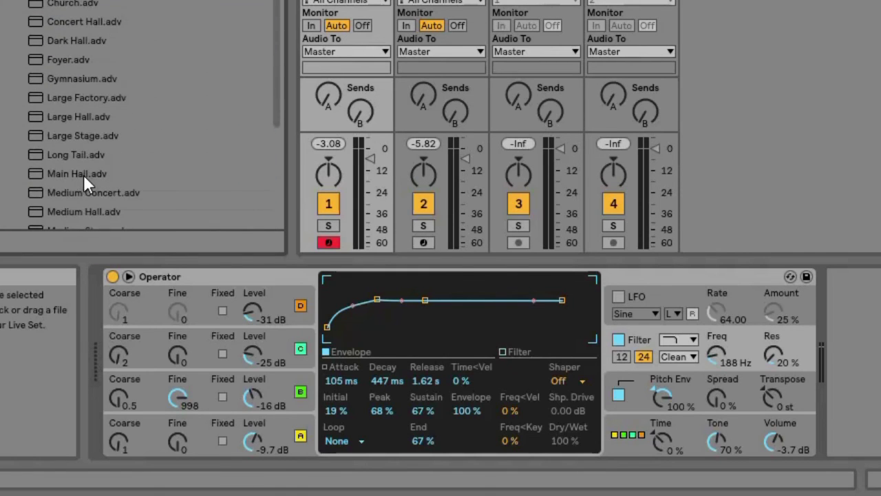
left_click(64, 60)
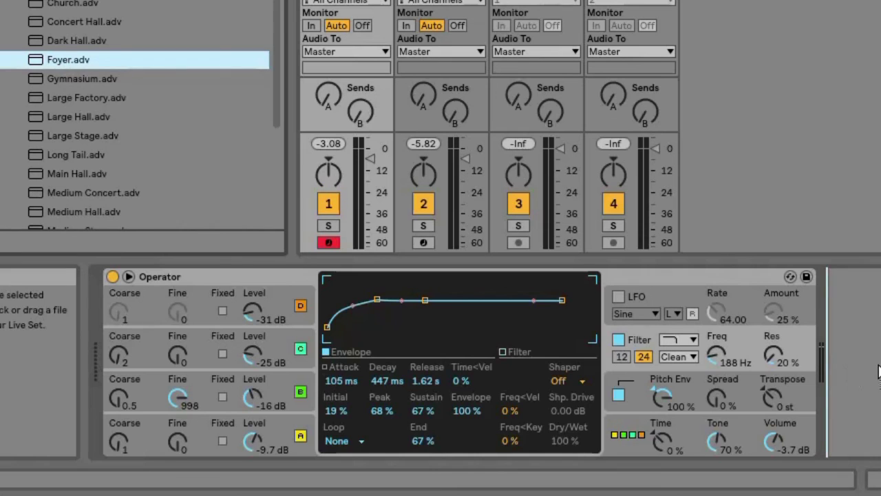
key("Return")
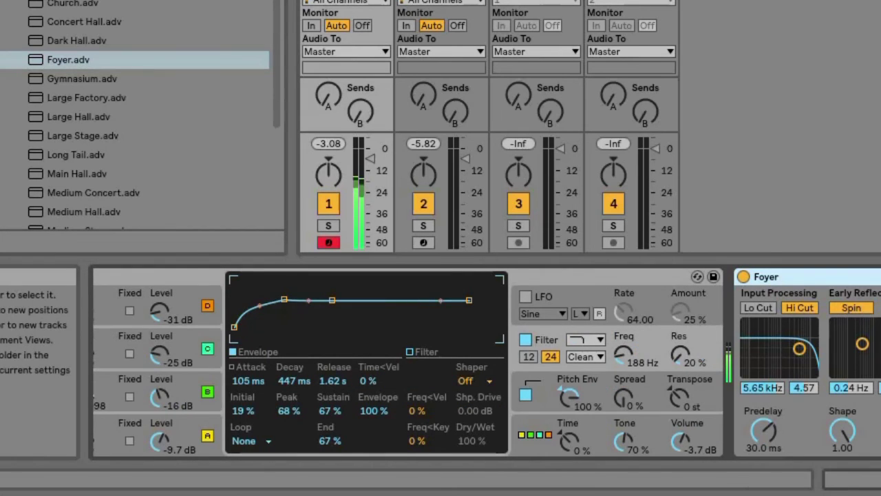